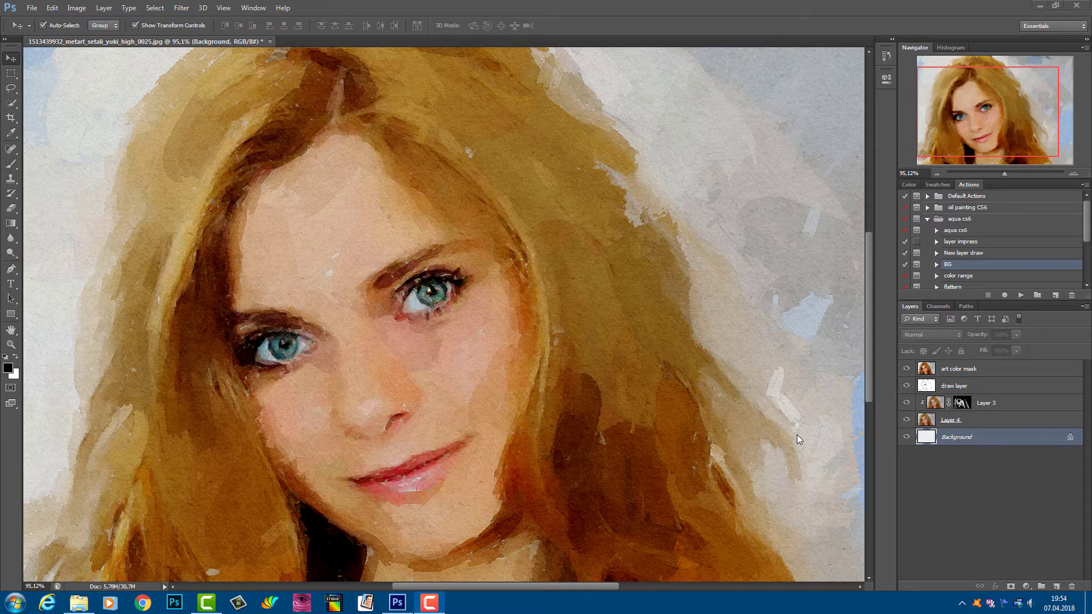
# Switch to the desktop, open the Artstudio_BG folder, and copy the paper textures art_paper_01.bmp through art_paper_20.bmp.
pyautogui.click(1040, 6)
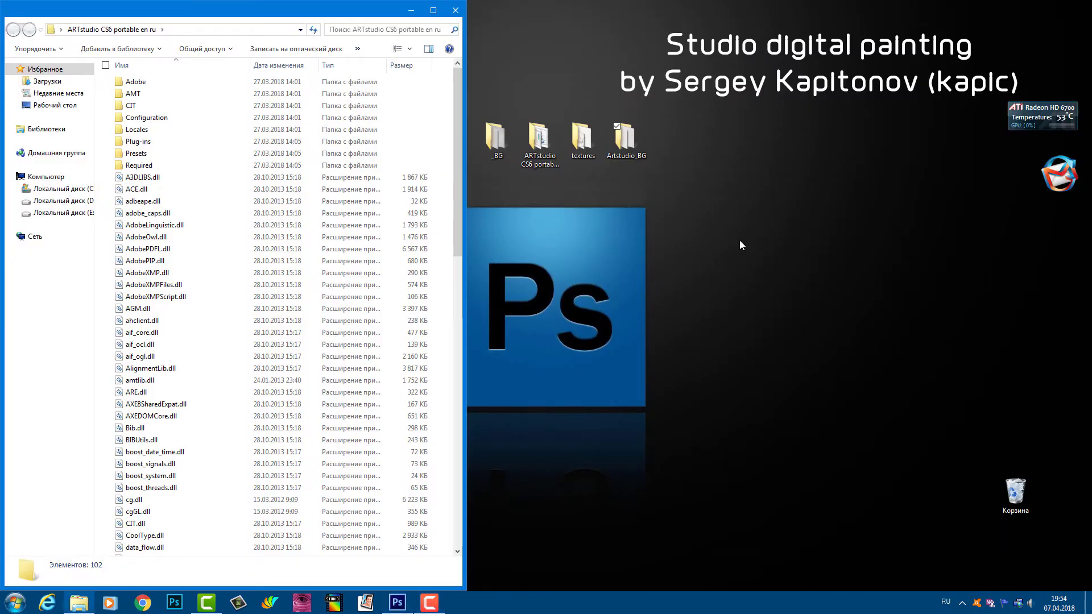
pyautogui.doubleClick(627, 162)
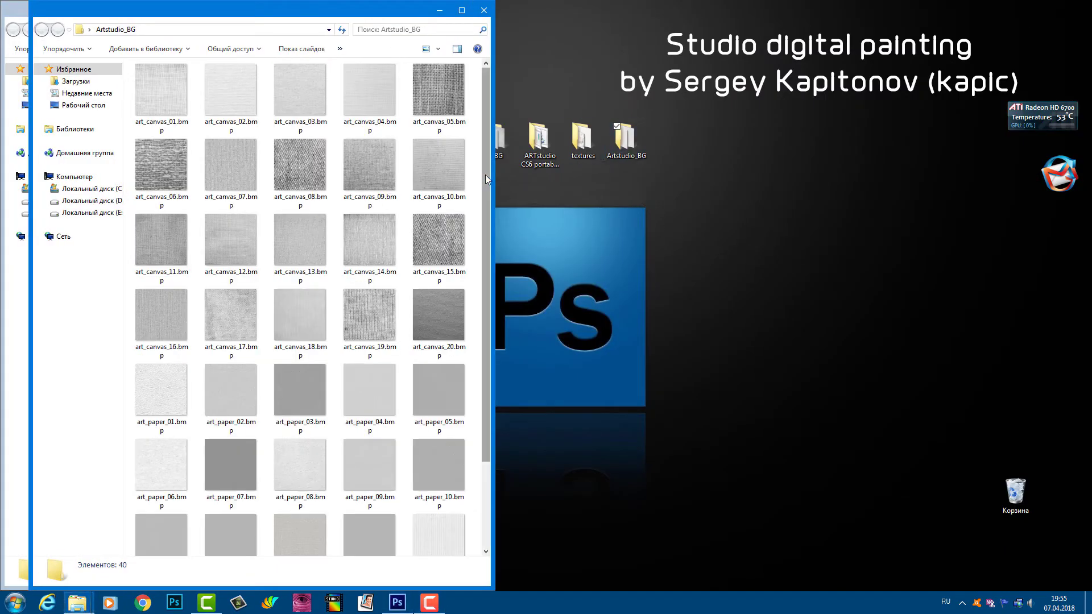
pyautogui.moveTo(486, 176); pyautogui.dragTo(494, 319)
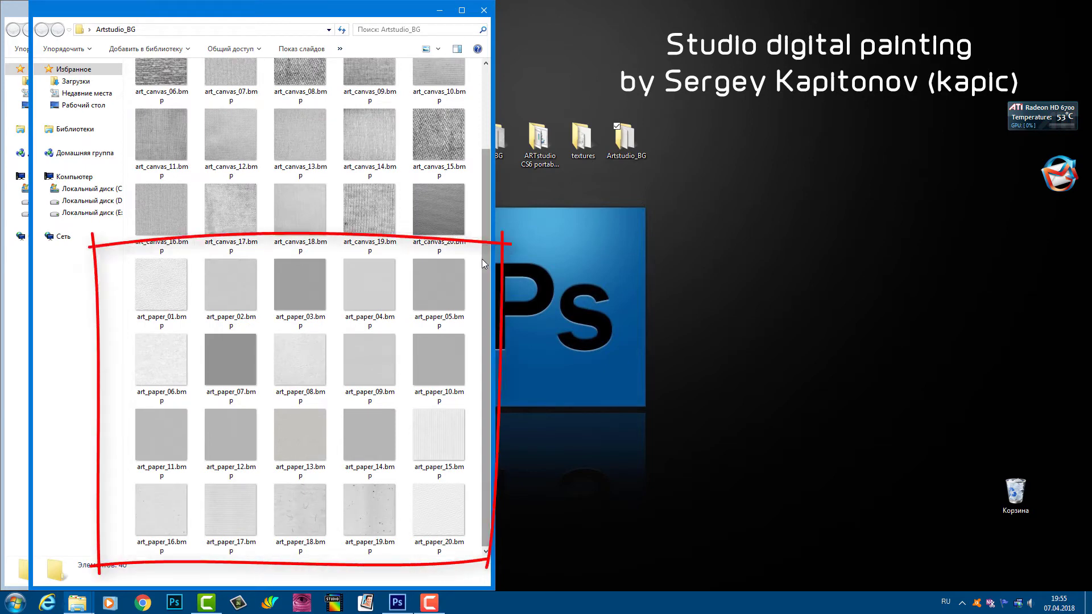
pyautogui.moveTo(475, 257); pyautogui.dragTo(129, 572)
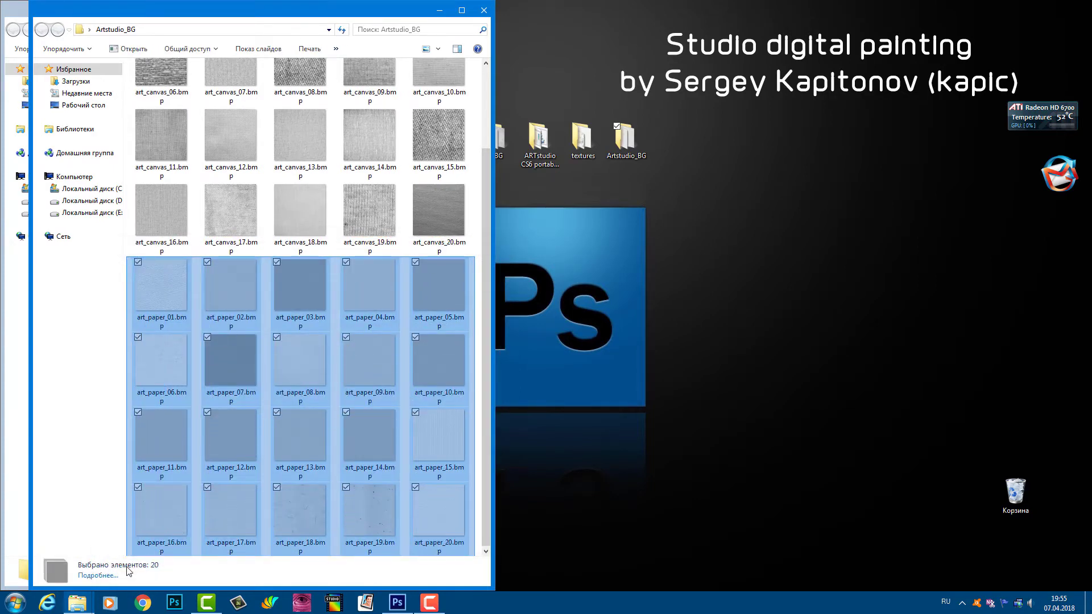
pyautogui.moveTo(128, 572); pyautogui.dragTo(129, 572)
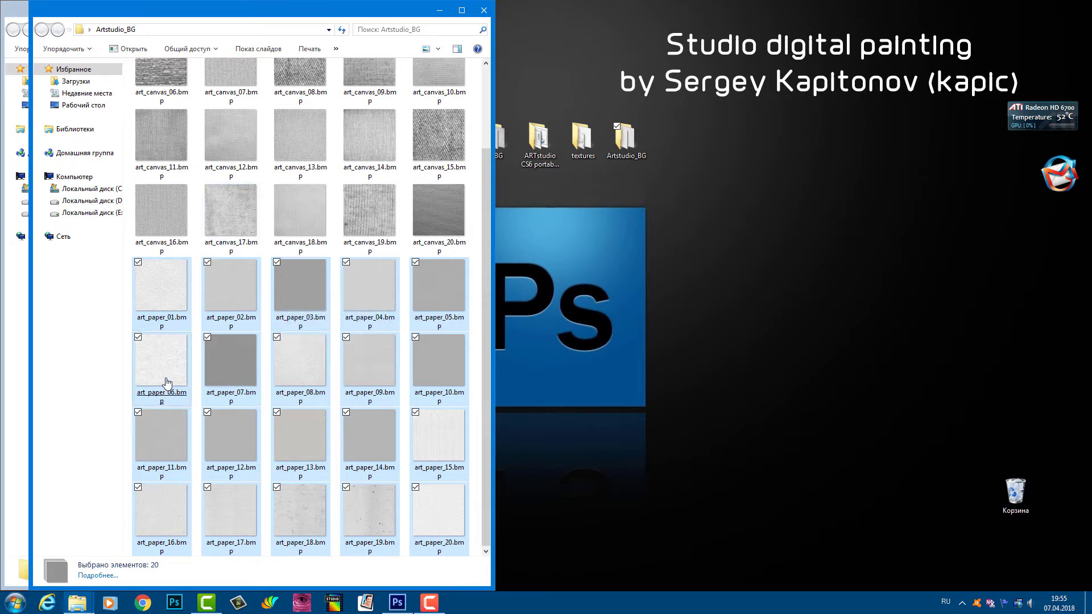
pyautogui.rightClick(296, 292)
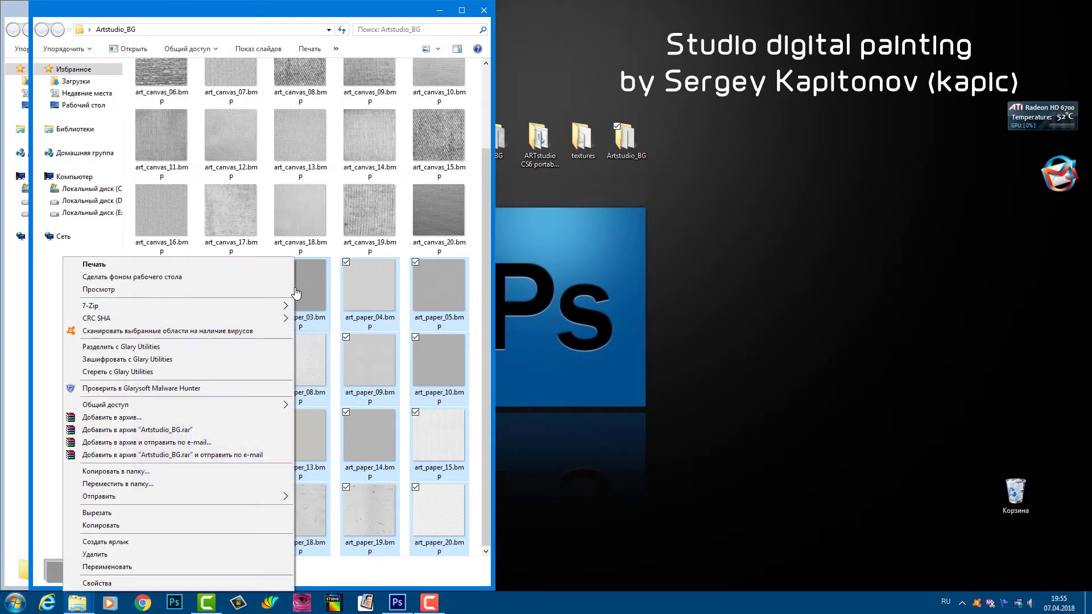
# Paste the copied textures into the Paper folder under Plug-ins, Impress family ru, Aquarelle, Impressionist Accessories, and close the Artstudio_BG window.
pyautogui.moveTo(195, 9); pyautogui.dragTo(642, 8)
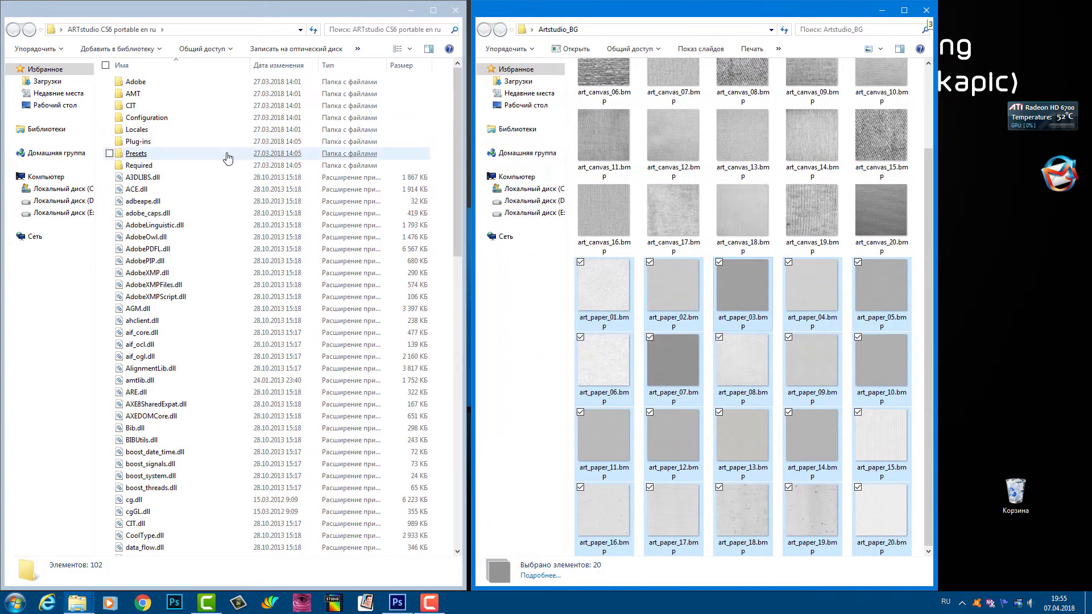
pyautogui.doubleClick(145, 143)
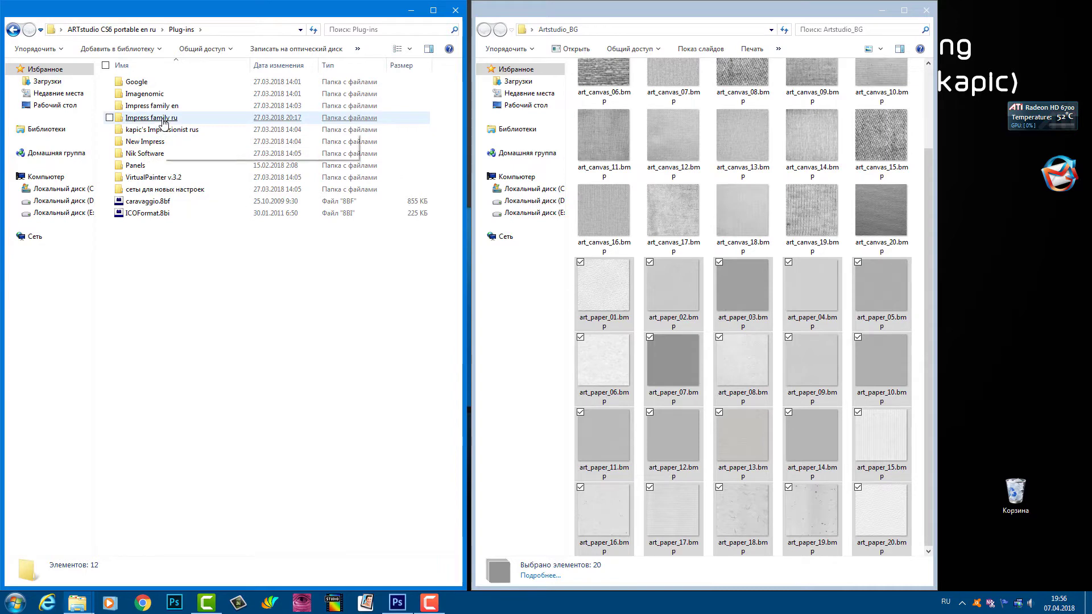
pyautogui.doubleClick(151, 118)
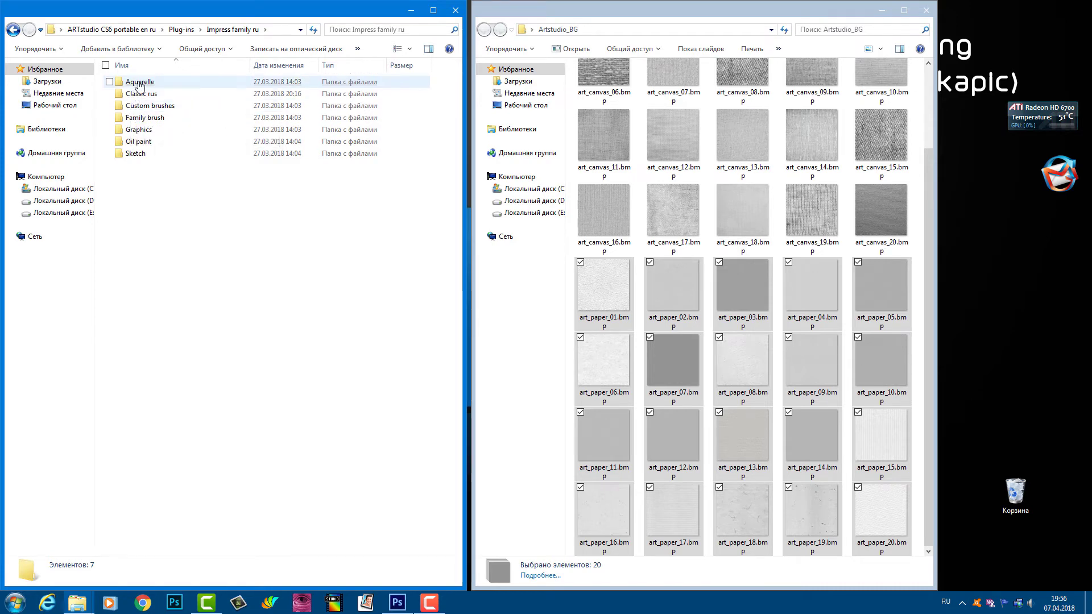
pyautogui.doubleClick(137, 83)
pyautogui.doubleClick(138, 83)
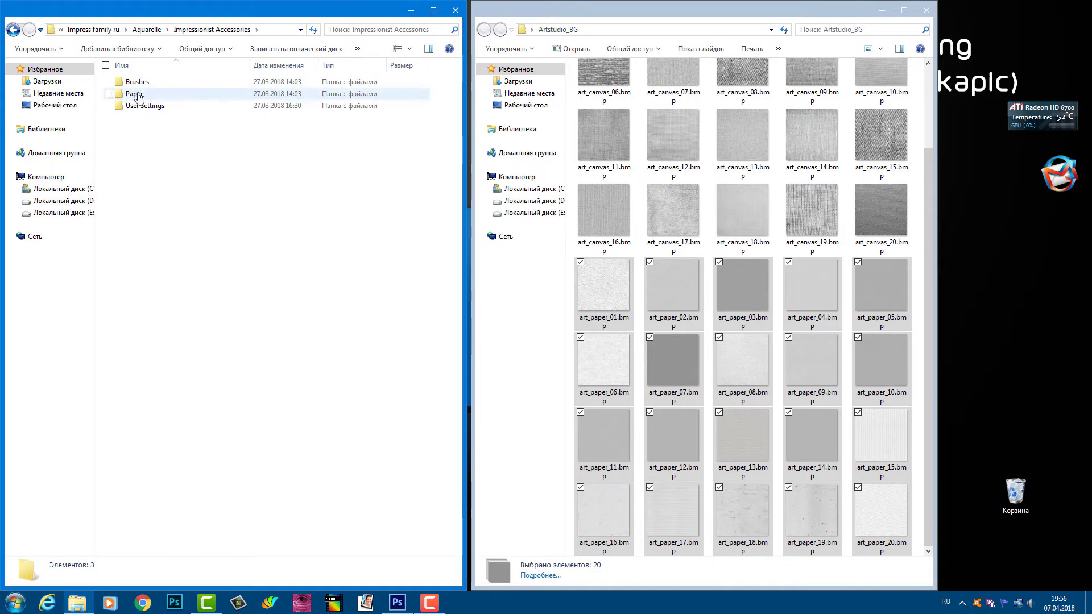
pyautogui.doubleClick(137, 94)
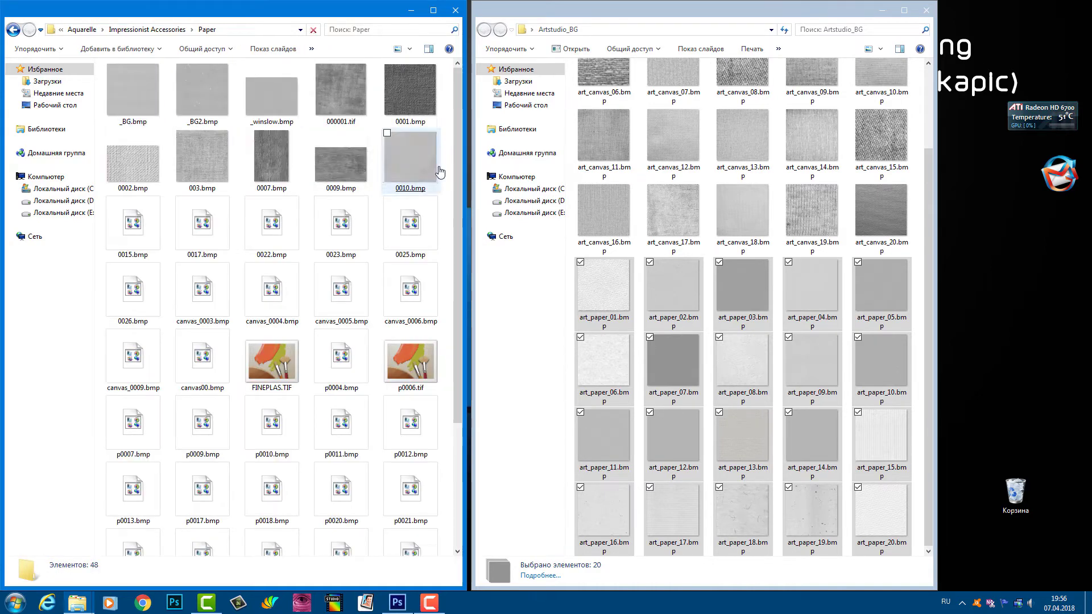
pyautogui.rightClick(444, 193)
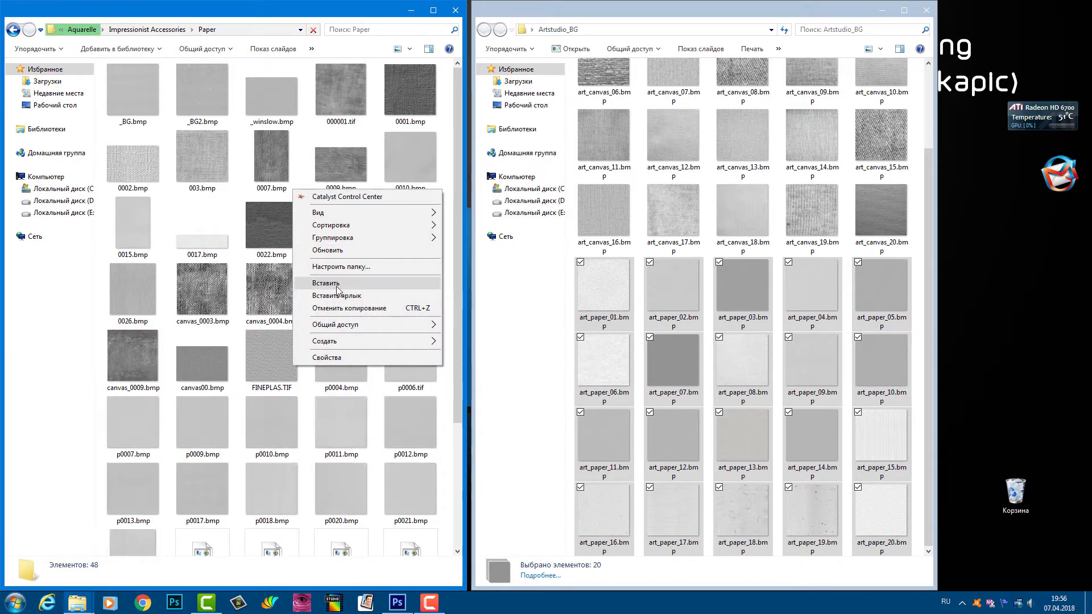
pyautogui.click(319, 284)
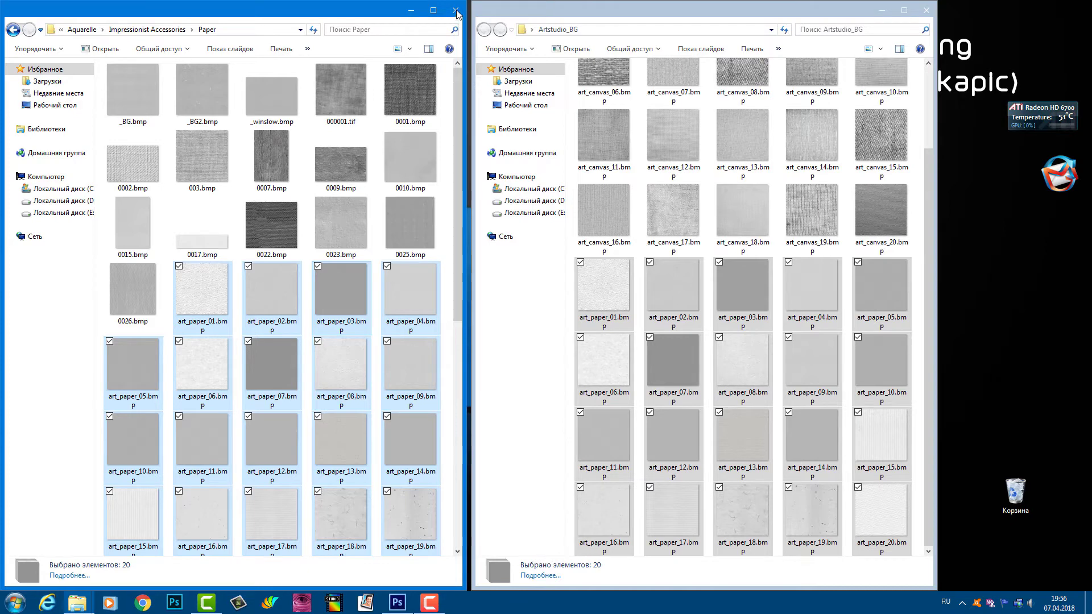
pyautogui.click(926, 9)
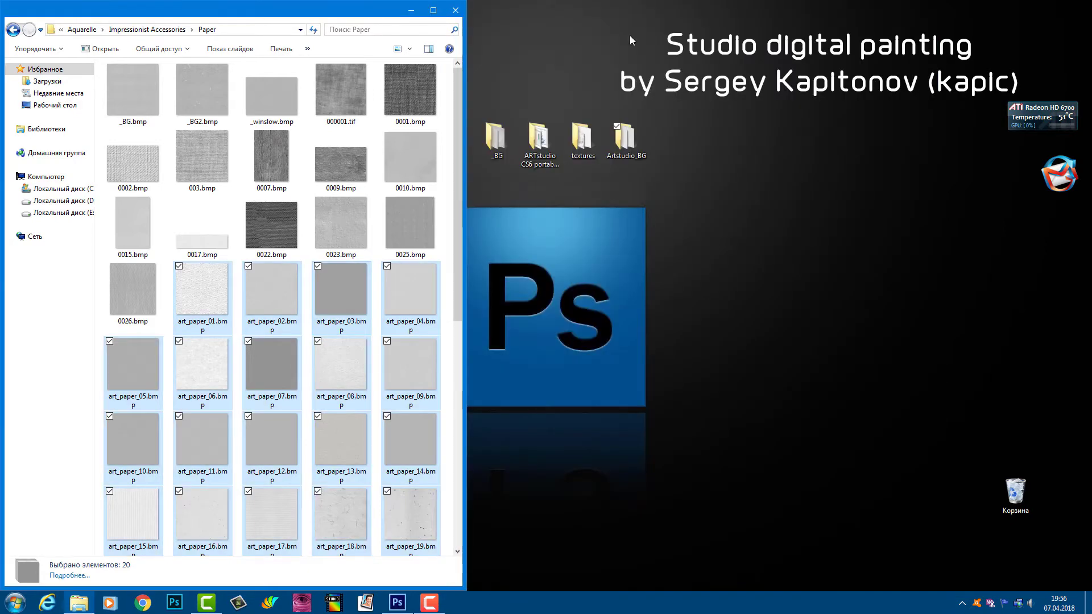
# Switch back to Photoshop and run the BG action on the Background layer with the texture art_paper_01.bmp.
pyautogui.click(397, 602)
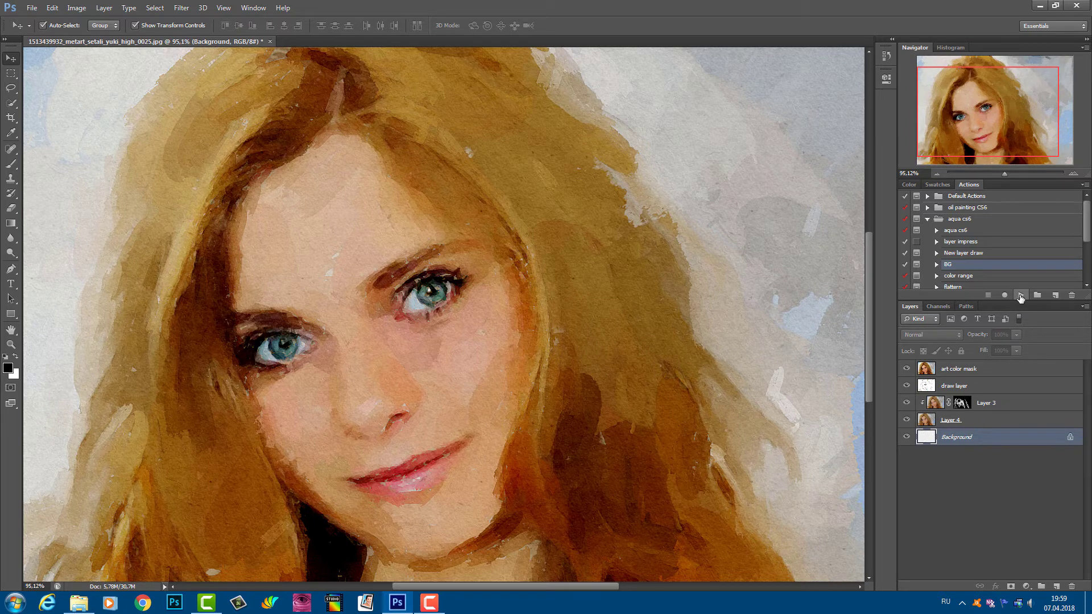
pyautogui.click(1021, 296)
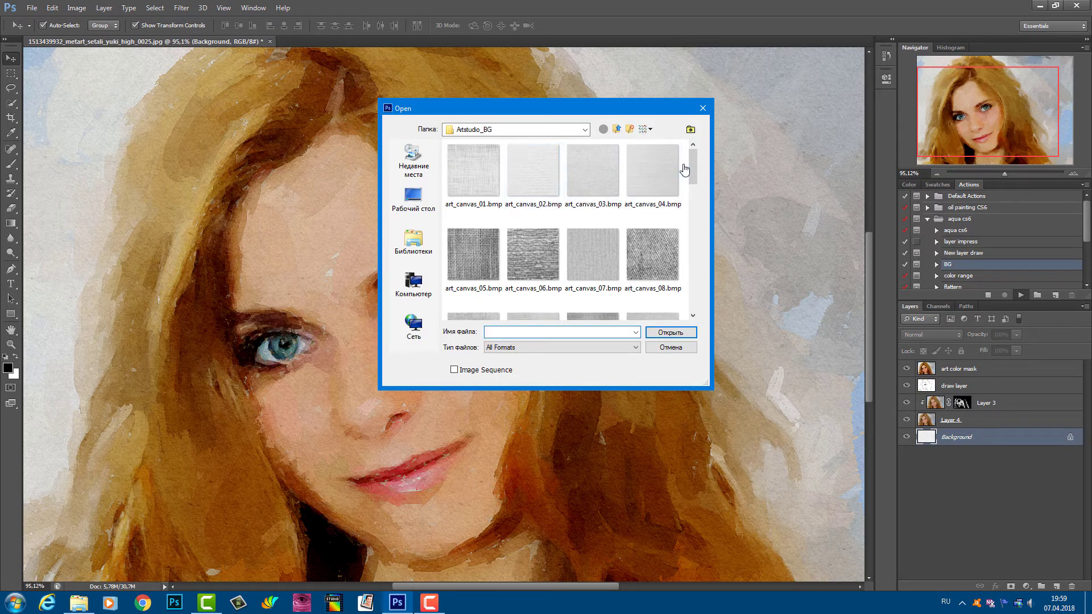
pyautogui.moveTo(691, 159); pyautogui.dragTo(694, 246)
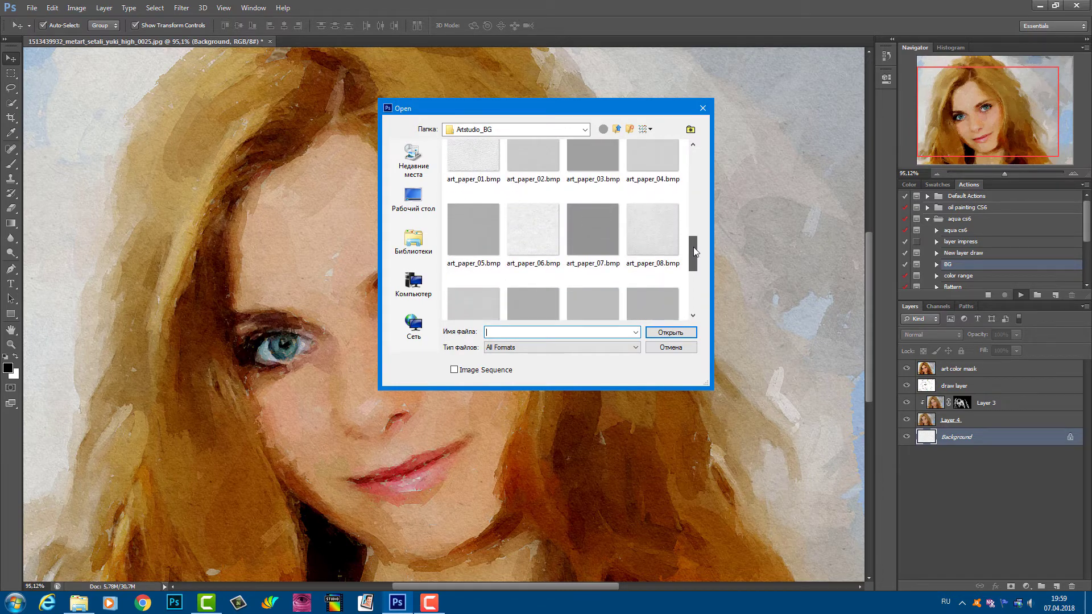
pyautogui.moveTo(694, 247)
pyautogui.mouseDown()
pyautogui.moveTo(691, 256)
pyautogui.moveTo(693, 237)
pyautogui.mouseUp()
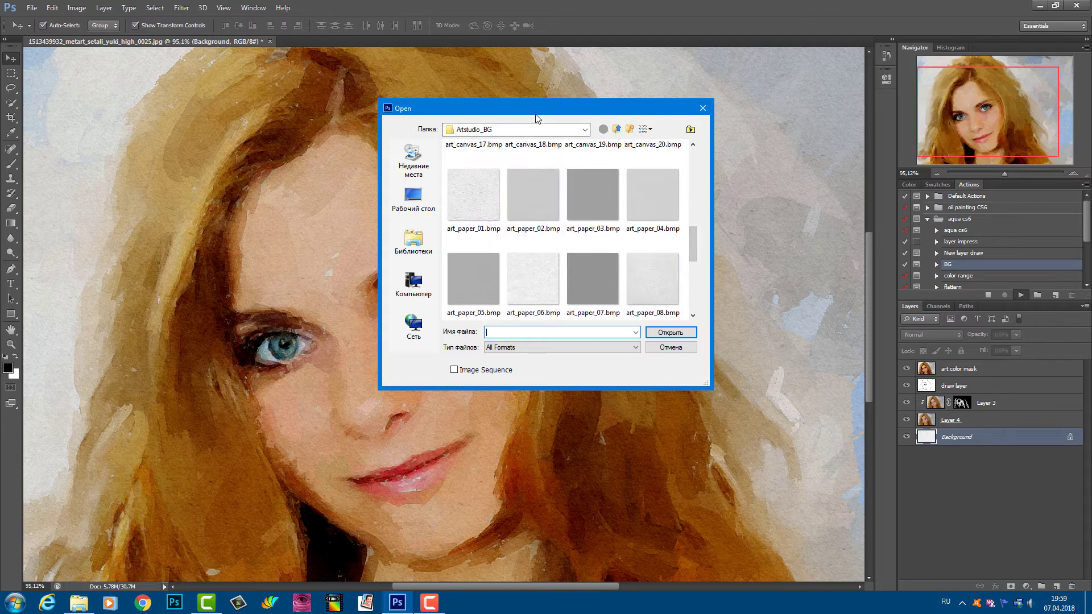
pyautogui.moveTo(538, 114); pyautogui.dragTo(791, 117)
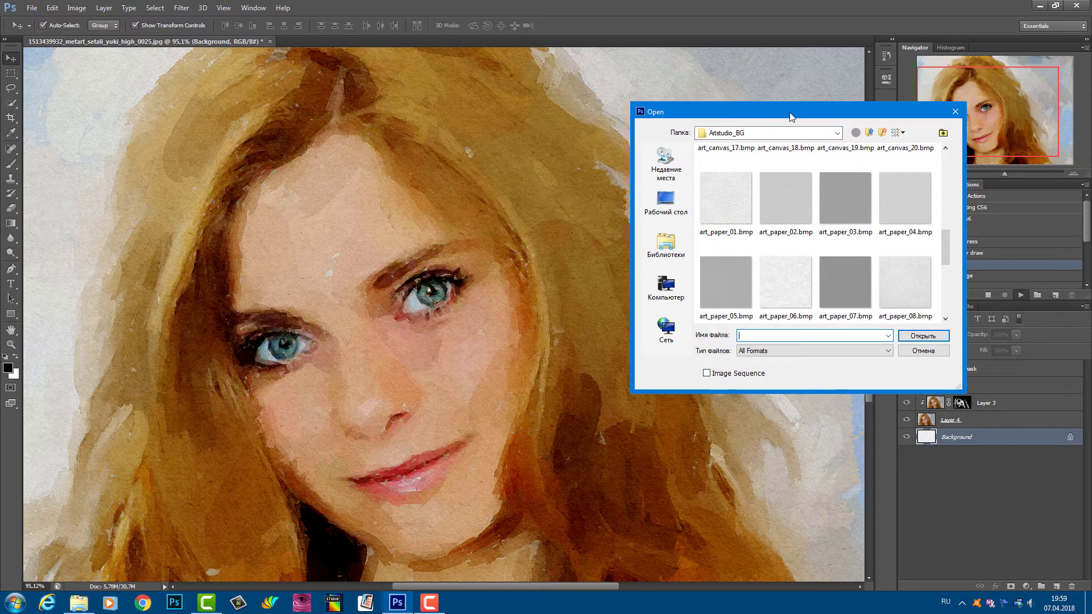
pyautogui.doubleClick(726, 201)
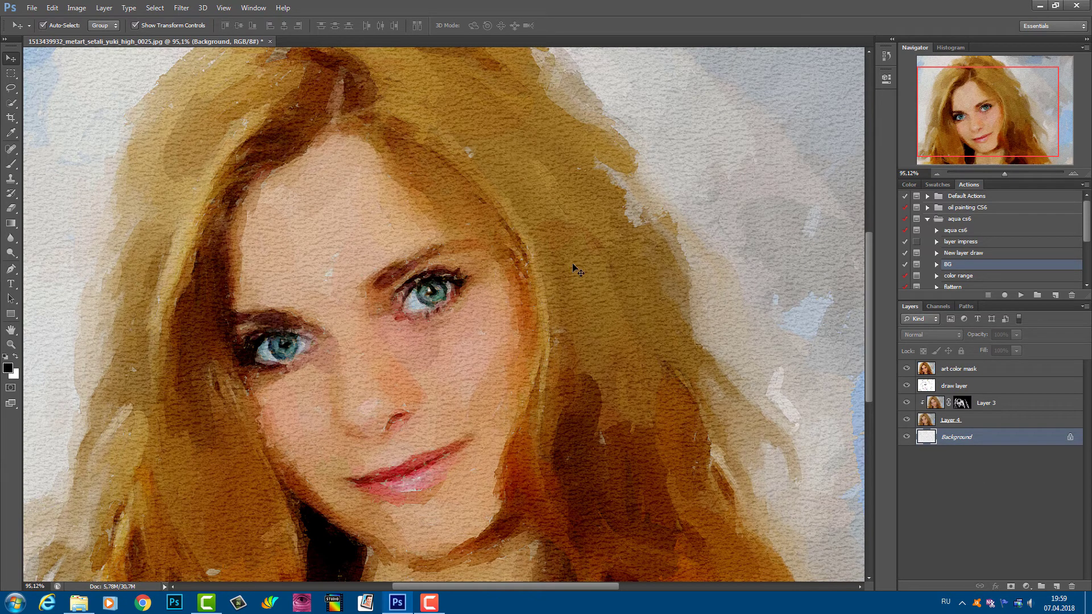
# Run the BG action again with art_paper_15.bmp as the paper texture.
pyautogui.moveTo(978, 127); pyautogui.dragTo(977, 132)
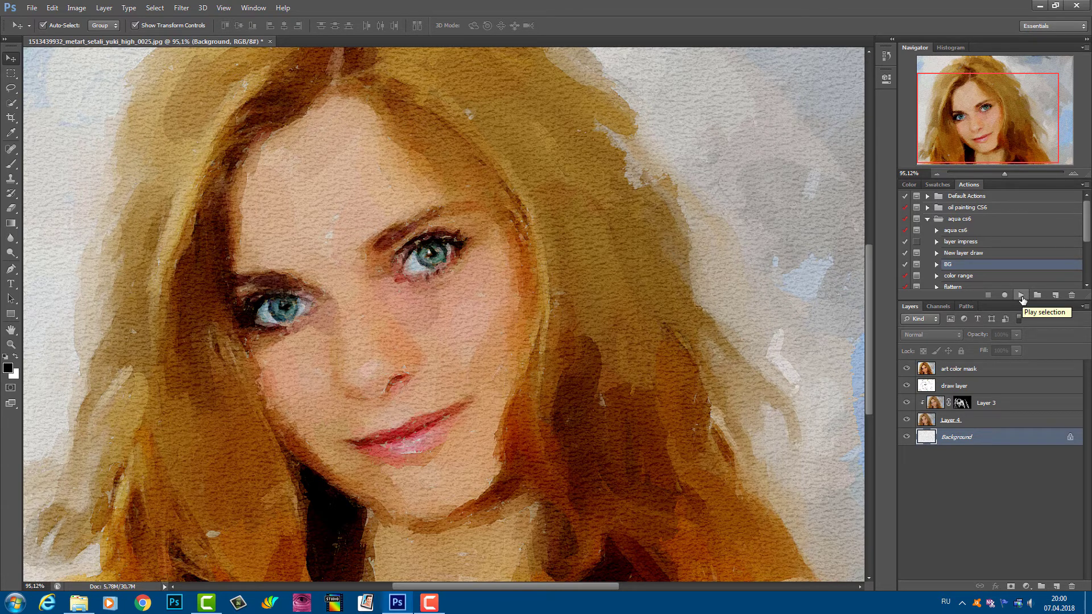
pyautogui.click(1021, 296)
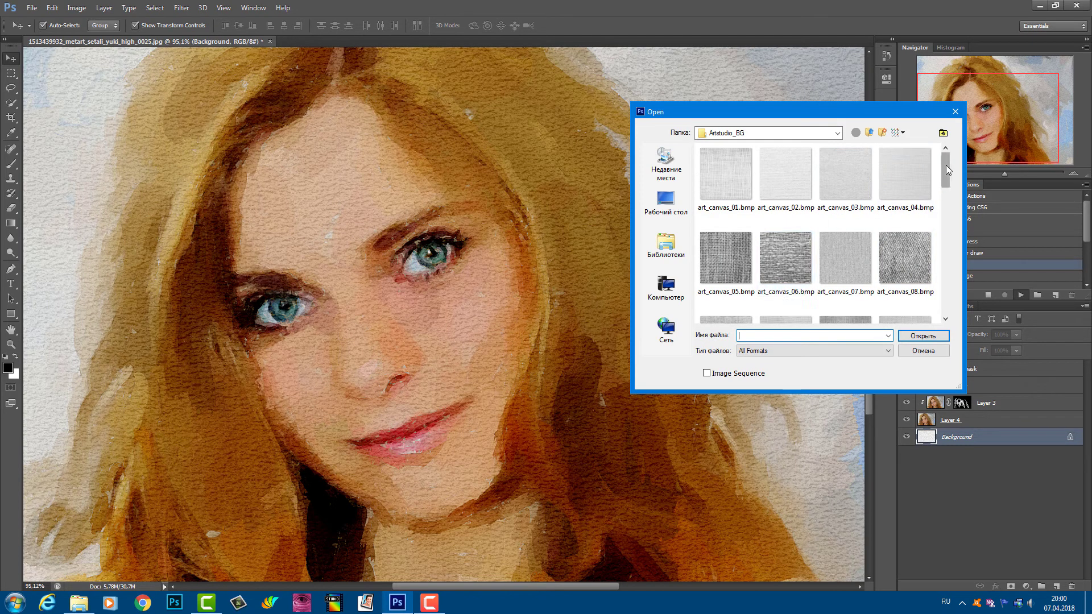
pyautogui.moveTo(946, 165); pyautogui.dragTo(944, 285)
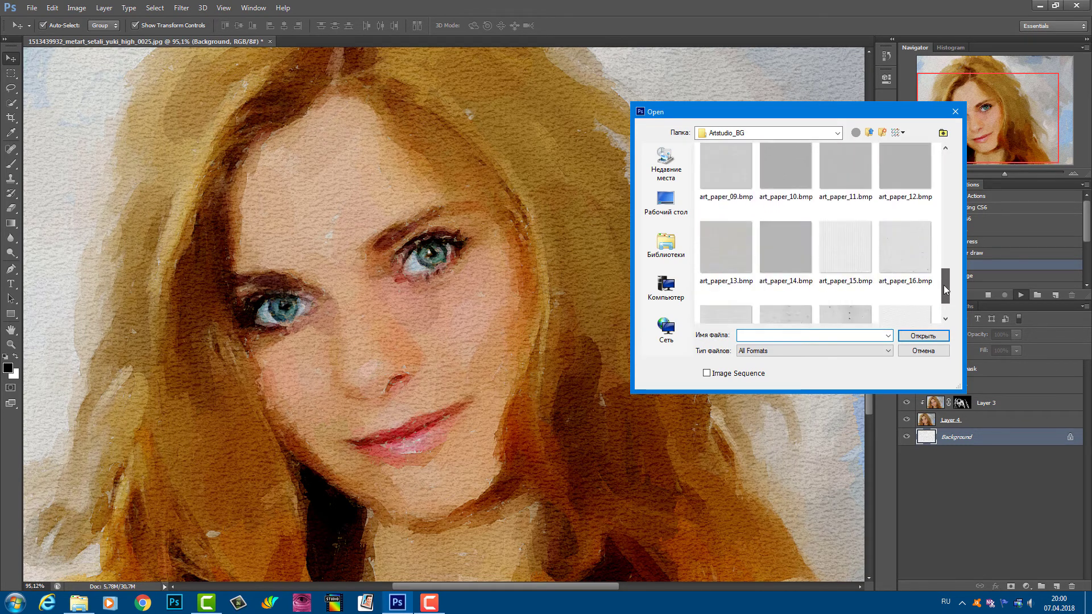
pyautogui.doubleClick(846, 237)
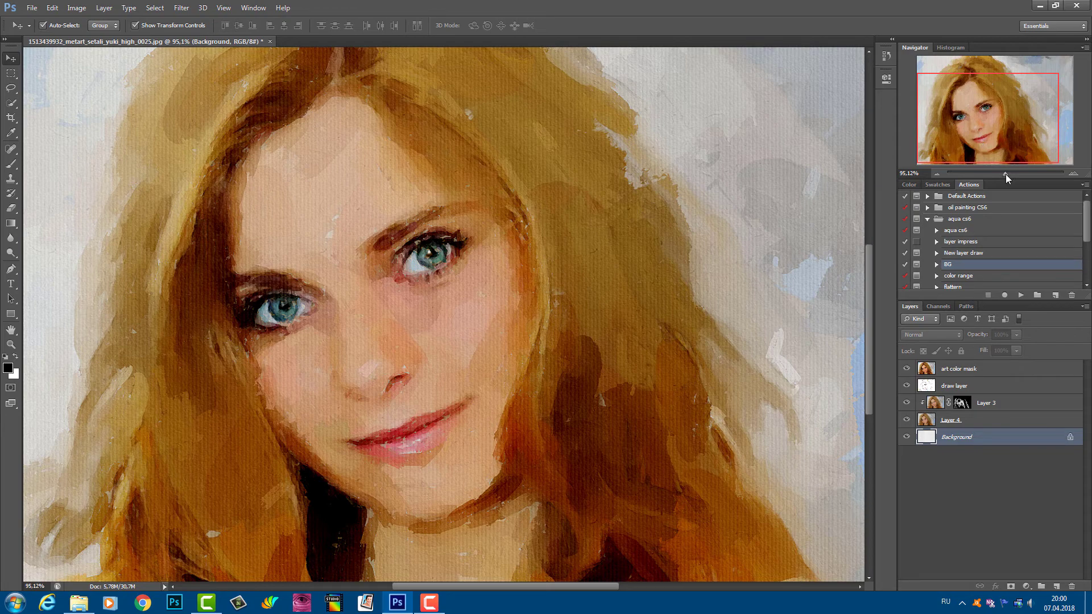
# Inspect the portrait's texture up close and replace it with art_paper_20.bmp using the BG action.
pyautogui.moveTo(1005, 174); pyautogui.dragTo(1012, 174)
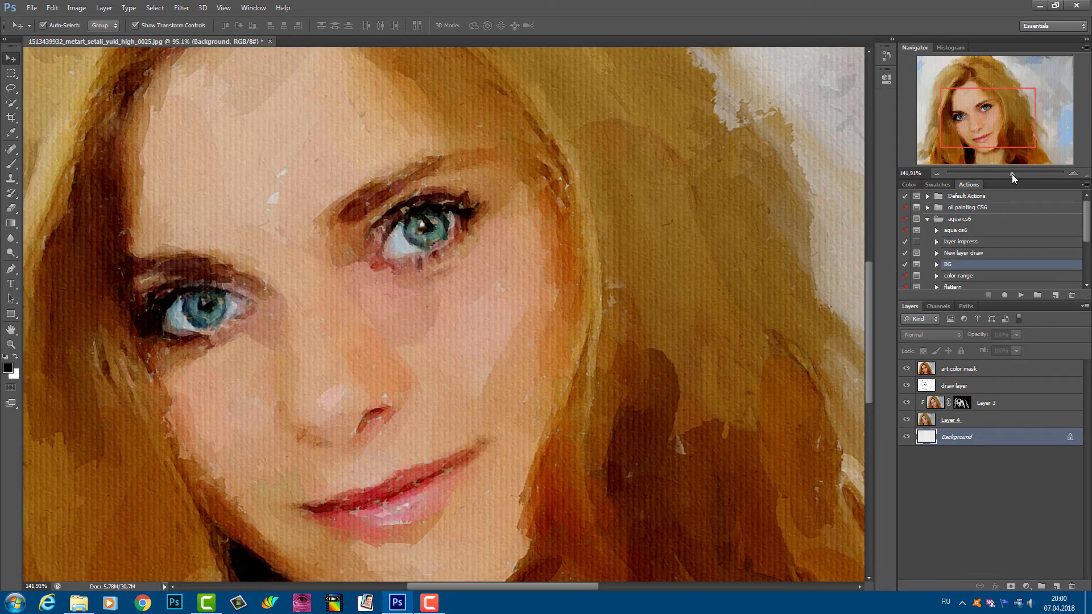
pyautogui.moveTo(1011, 173); pyautogui.dragTo(943, 137)
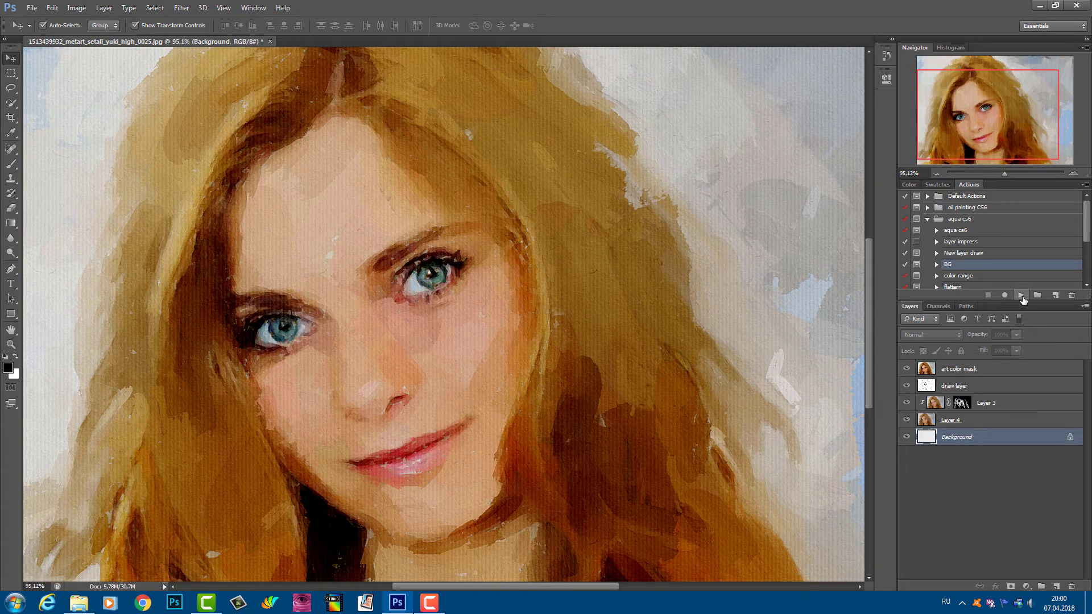
pyautogui.click(1021, 295)
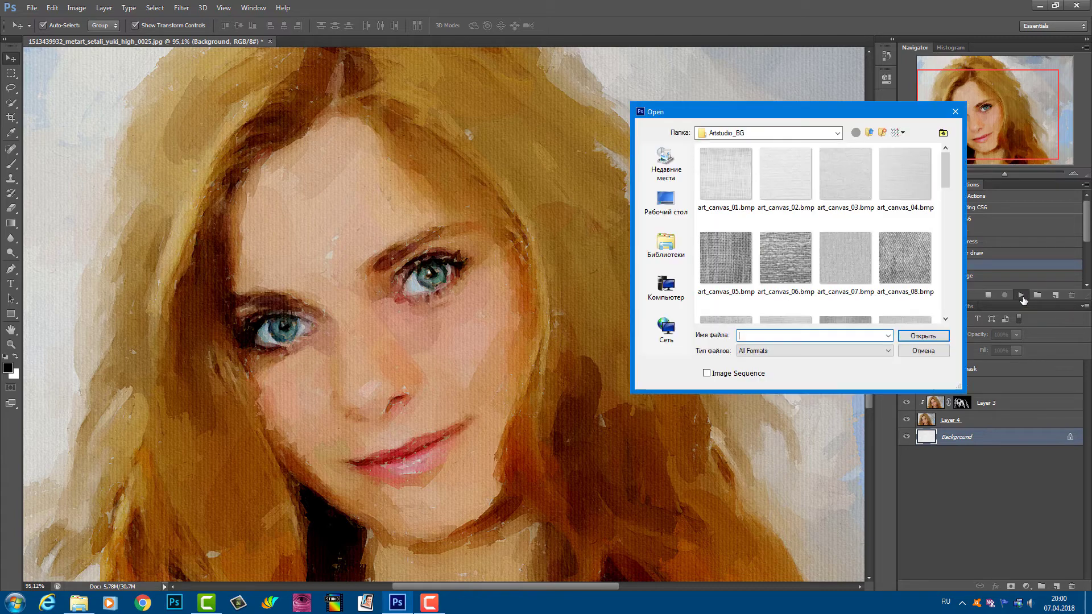
pyautogui.moveTo(946, 178); pyautogui.dragTo(943, 308)
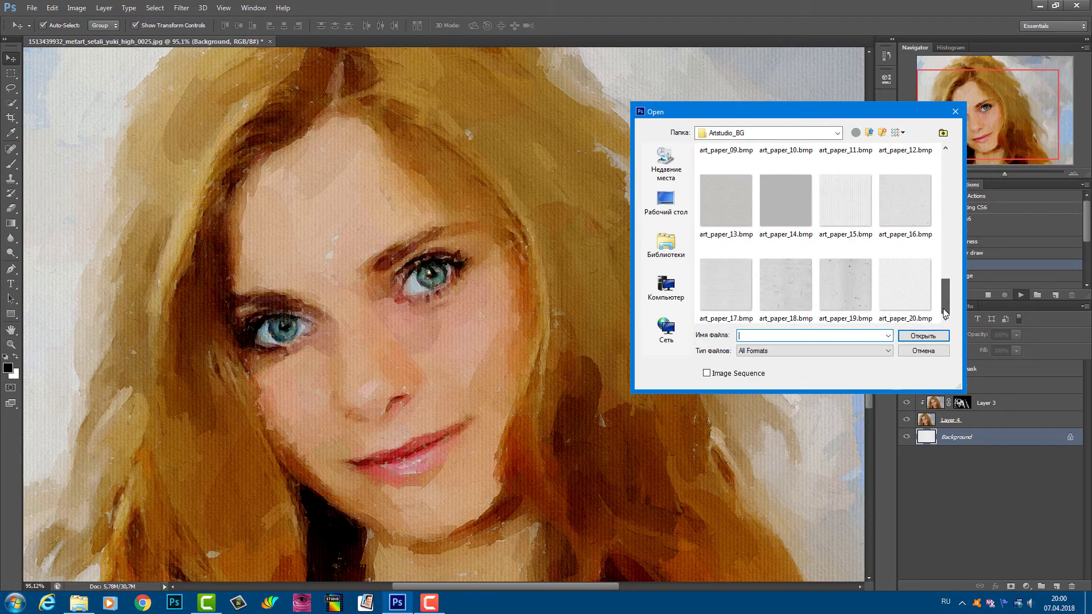
pyautogui.click(909, 299)
pyautogui.doubleClick(909, 300)
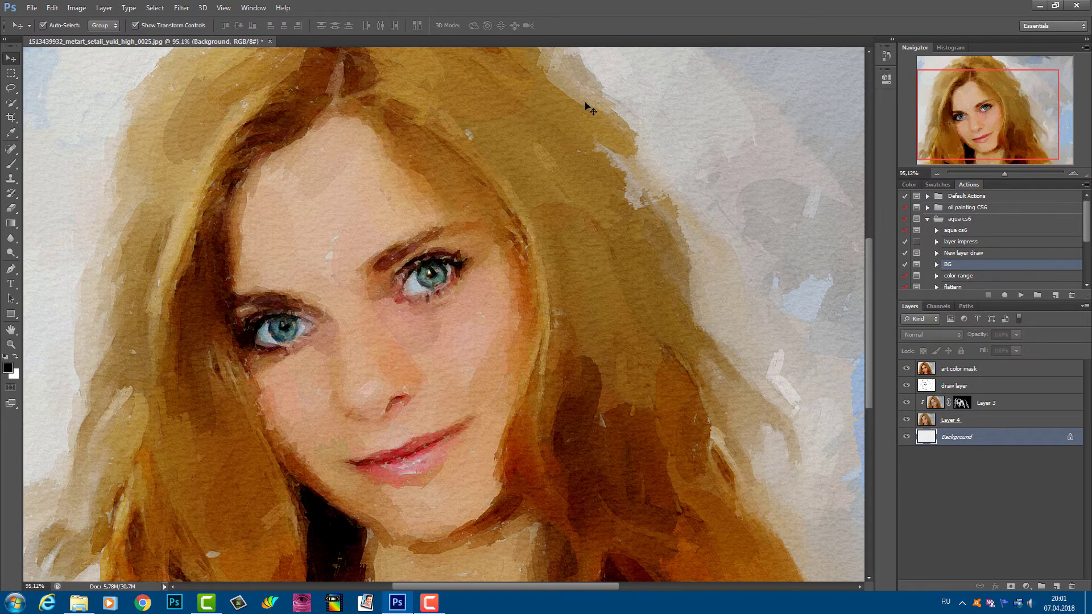
# Play the BG action with art_paper_16.bmp to give the portrait a different paper texture.
pyautogui.moveTo(1001, 174); pyautogui.dragTo(1007, 173)
pyautogui.moveTo(968, 131)
pyautogui.mouseDown()
pyautogui.moveTo(953, 142)
pyautogui.moveTo(962, 118)
pyautogui.moveTo(961, 128)
pyautogui.mouseUp()
pyautogui.moveTo(1007, 173); pyautogui.dragTo(1005, 173)
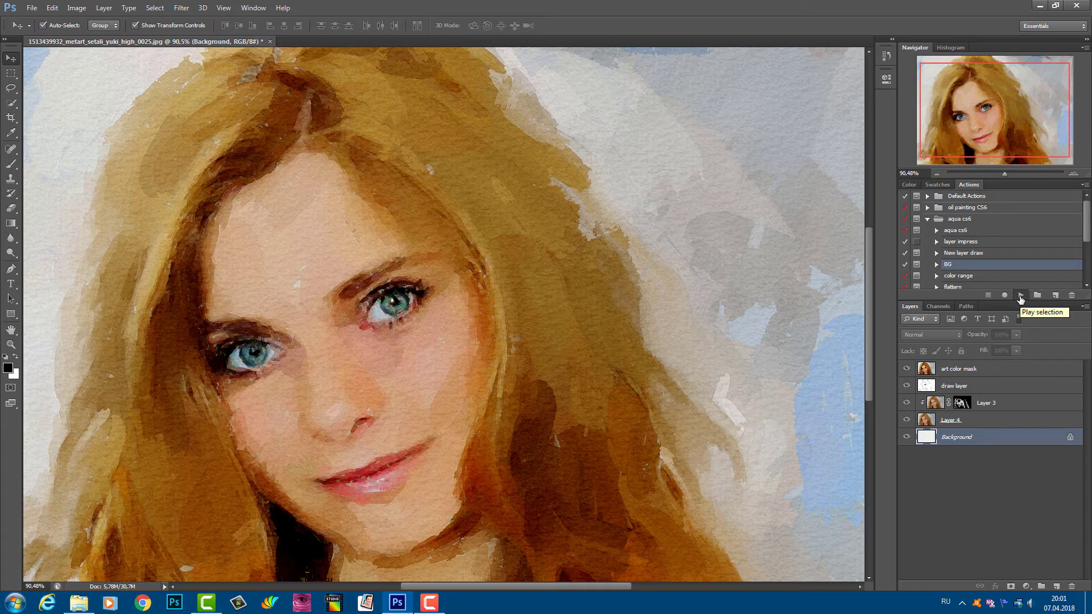
pyautogui.click(1021, 296)
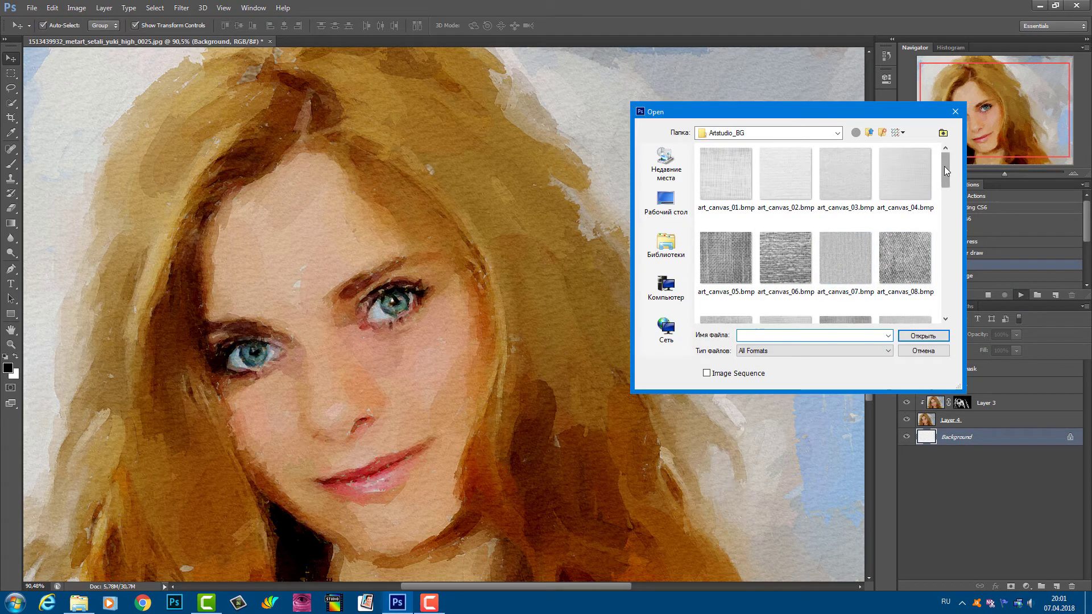
pyautogui.moveTo(945, 166); pyautogui.dragTo(940, 285)
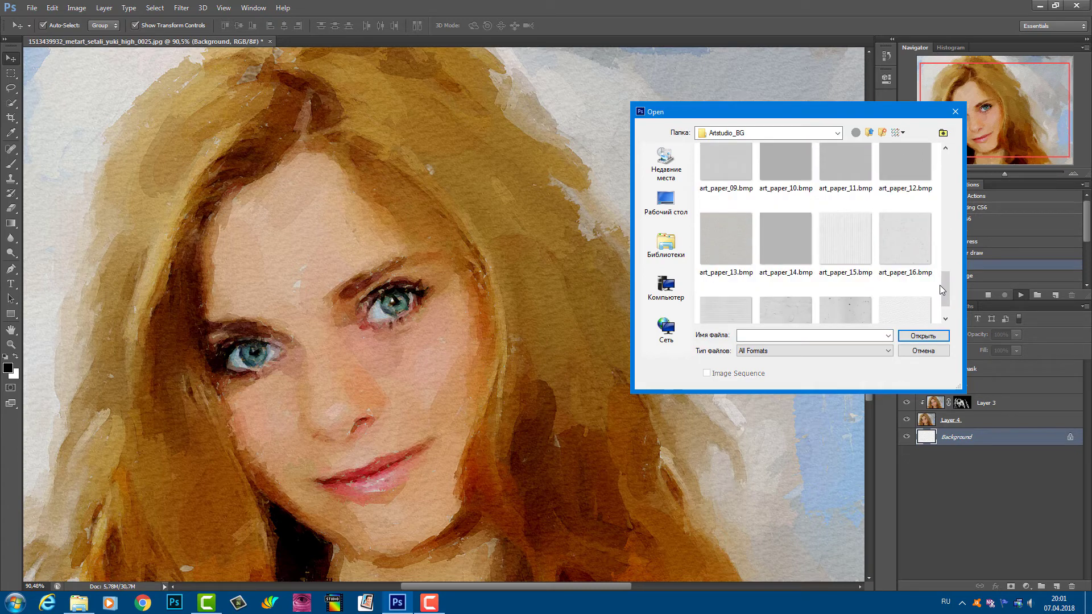
pyautogui.moveTo(940, 285); pyautogui.dragTo(945, 303)
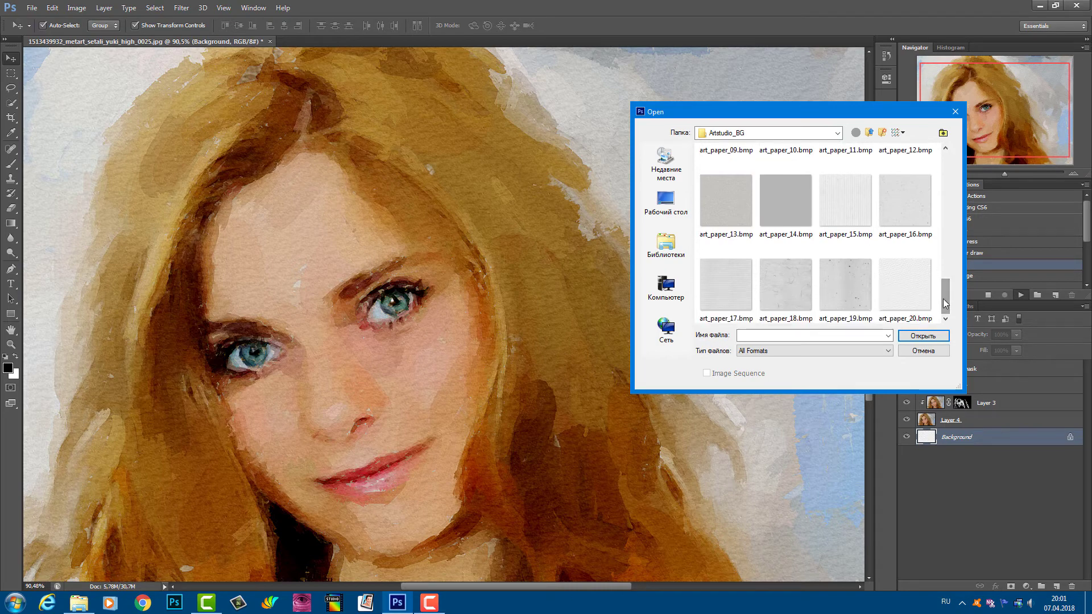
pyautogui.click(909, 215)
pyautogui.doubleClick(909, 215)
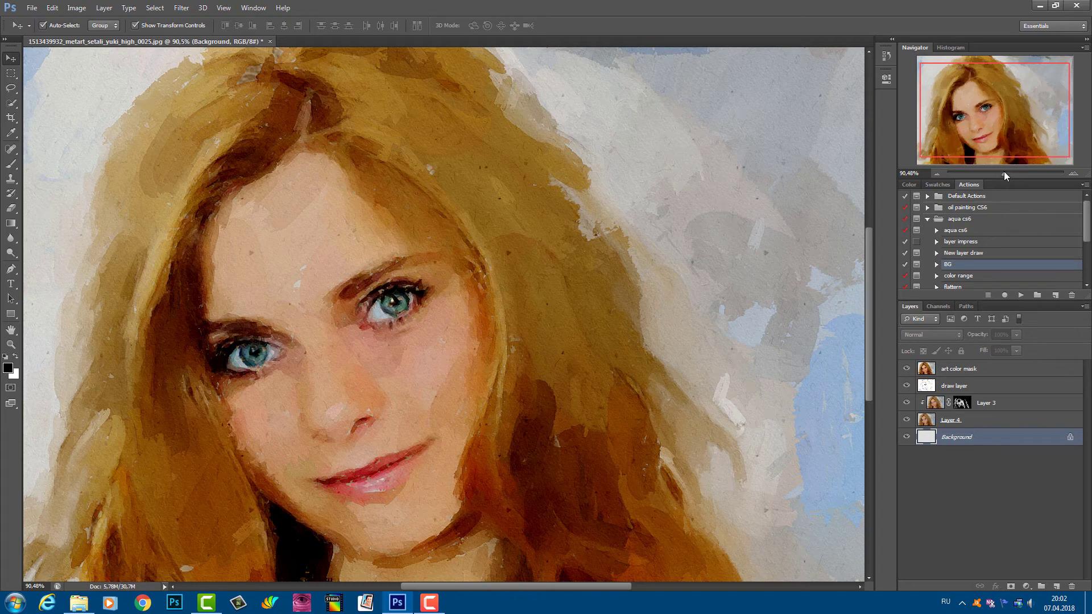
pyautogui.moveTo(1003, 173); pyautogui.dragTo(1008, 174)
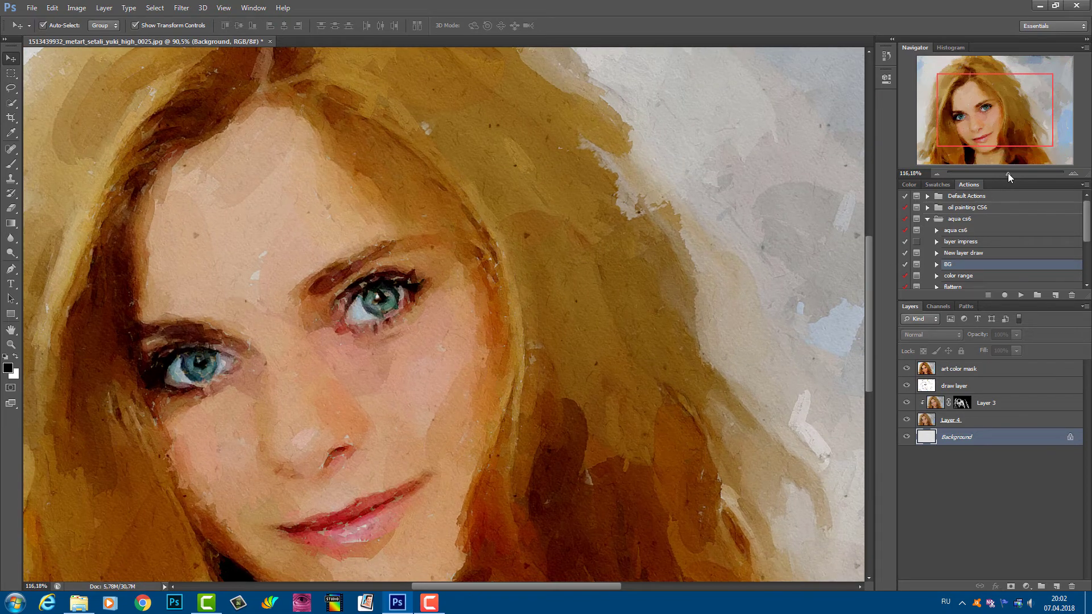
# Play the BG action with art_paper_18.bmp as the paper texture behind the portrait.
pyautogui.moveTo(994, 135)
pyautogui.mouseDown()
pyautogui.moveTo(975, 150)
pyautogui.moveTo(985, 136)
pyautogui.mouseUp()
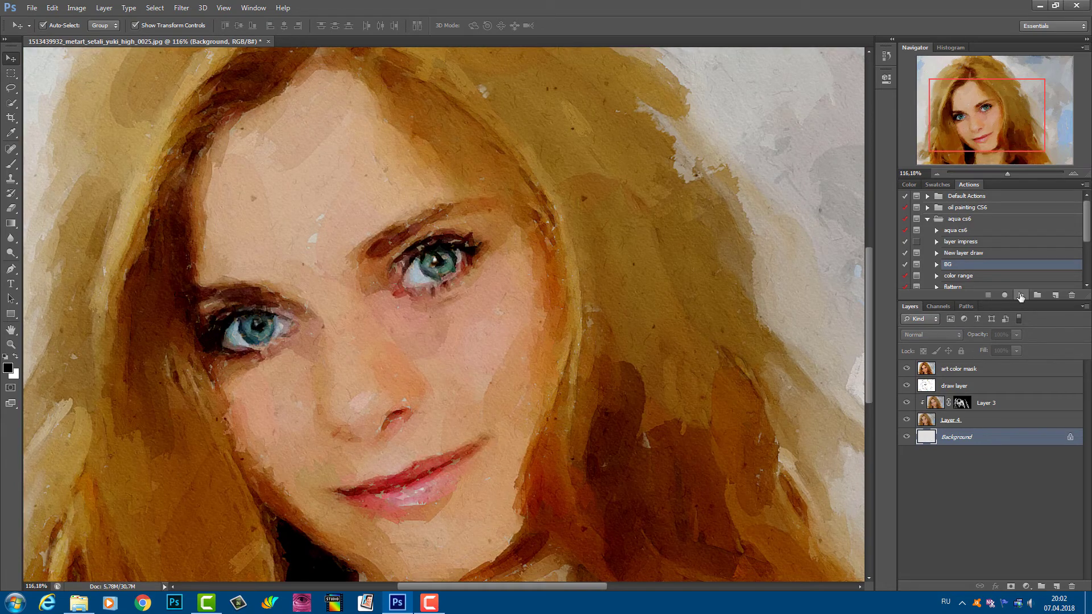
pyautogui.click(1021, 296)
pyautogui.moveTo(945, 203); pyautogui.dragTo(944, 294)
pyautogui.click(785, 297)
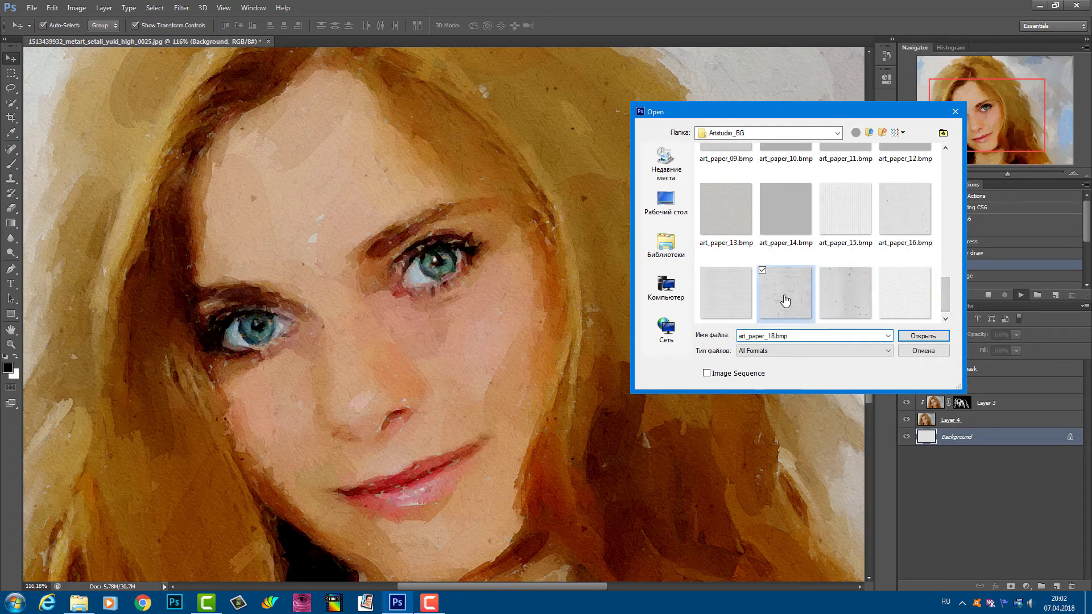
pyautogui.doubleClick(785, 297)
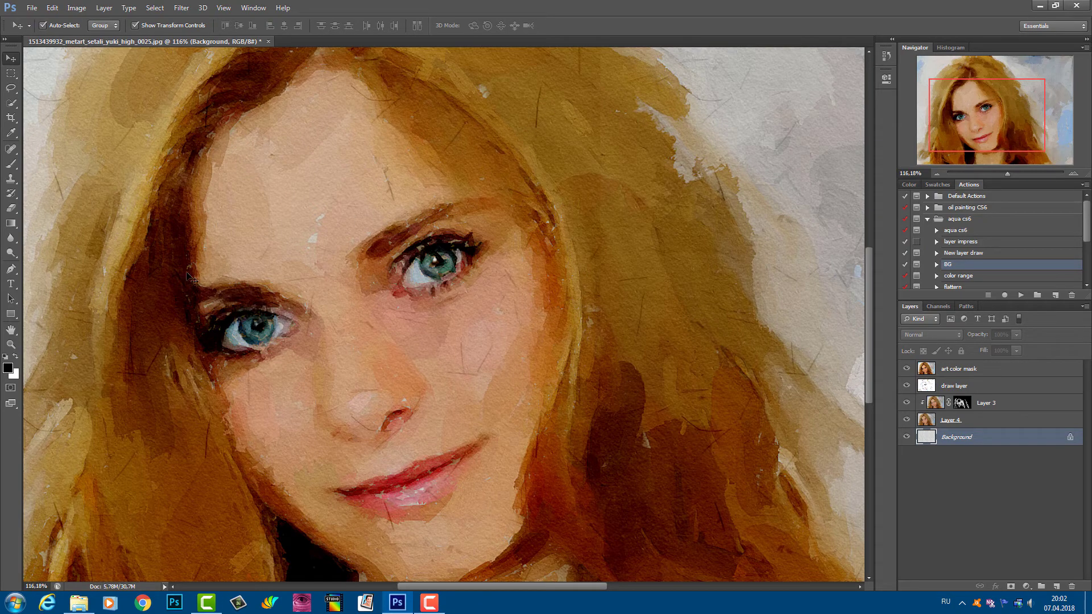
# Raise the fill of Layer 4 to 84%.
pyautogui.click(1015, 423)
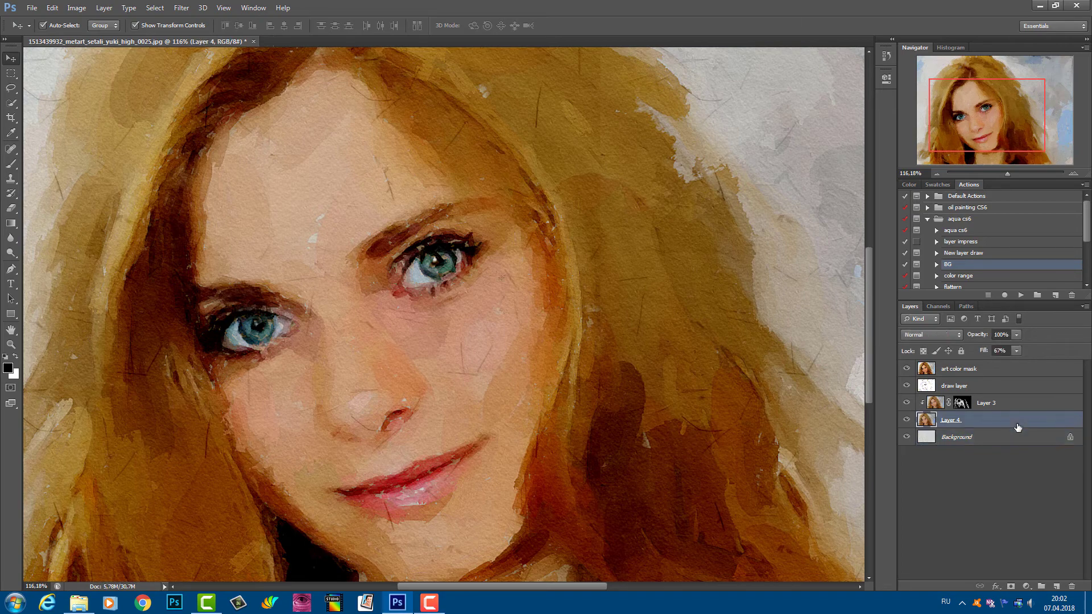
pyautogui.click(1018, 350)
pyautogui.moveTo(1016, 363); pyautogui.dragTo(1026, 363)
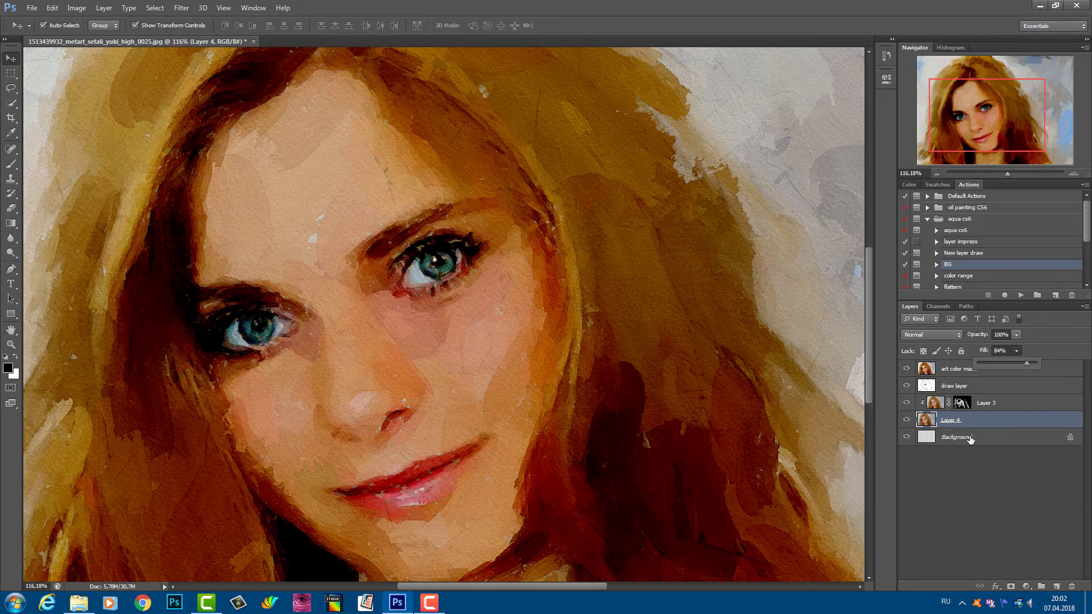
# Lower the fill of the art color mask layer to 23% and the fill of Layer 4 to 82%.
pyautogui.click(1016, 369)
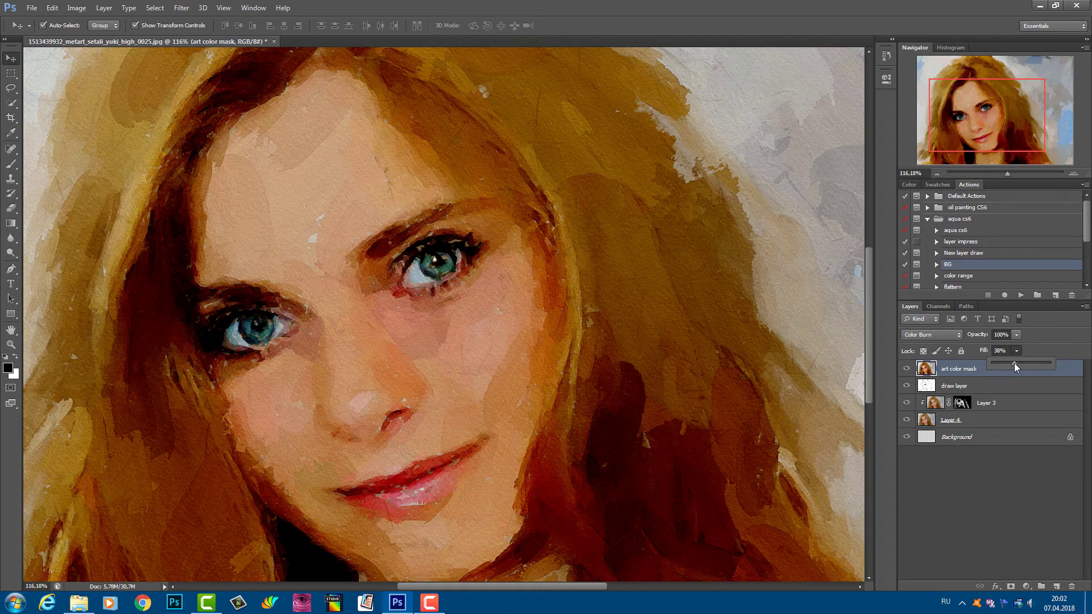
pyautogui.moveTo(1014, 363); pyautogui.dragTo(1004, 364)
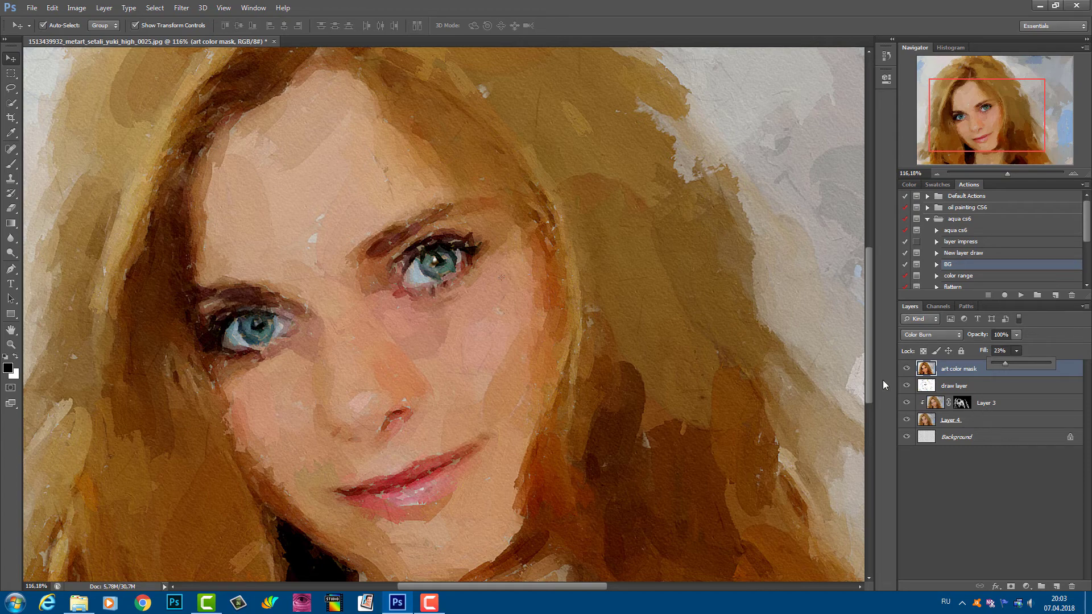
pyautogui.click(990, 419)
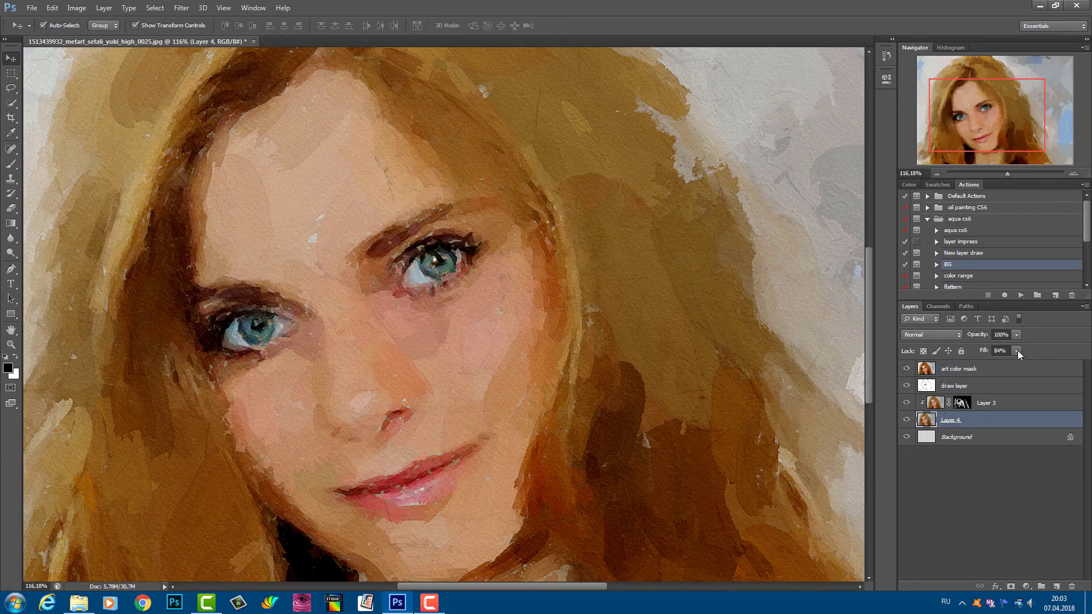
pyautogui.click(1017, 351)
# Run the BG action on the Background layer with the texture art_paper_17.bmp.
pyautogui.click(969, 438)
pyautogui.moveTo(987, 129); pyautogui.dragTo(976, 130)
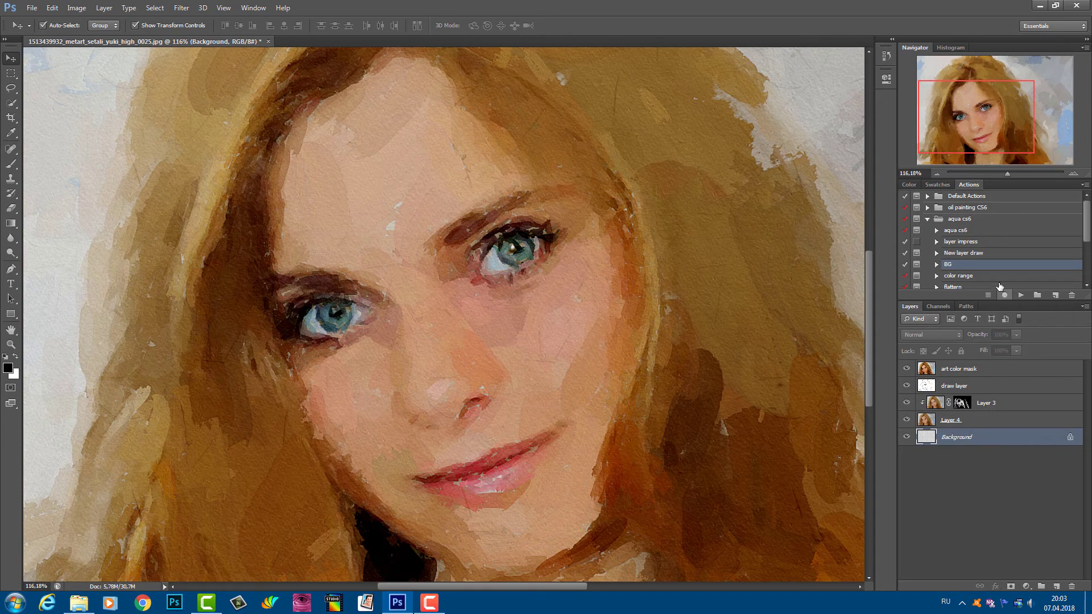
pyautogui.click(1021, 296)
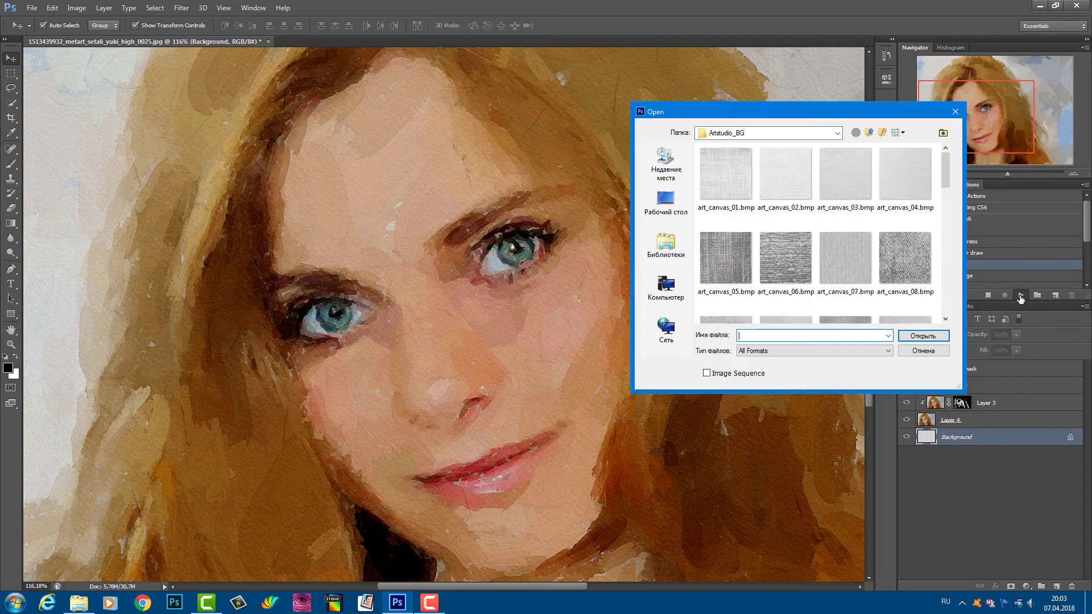
pyautogui.moveTo(946, 182); pyautogui.dragTo(947, 307)
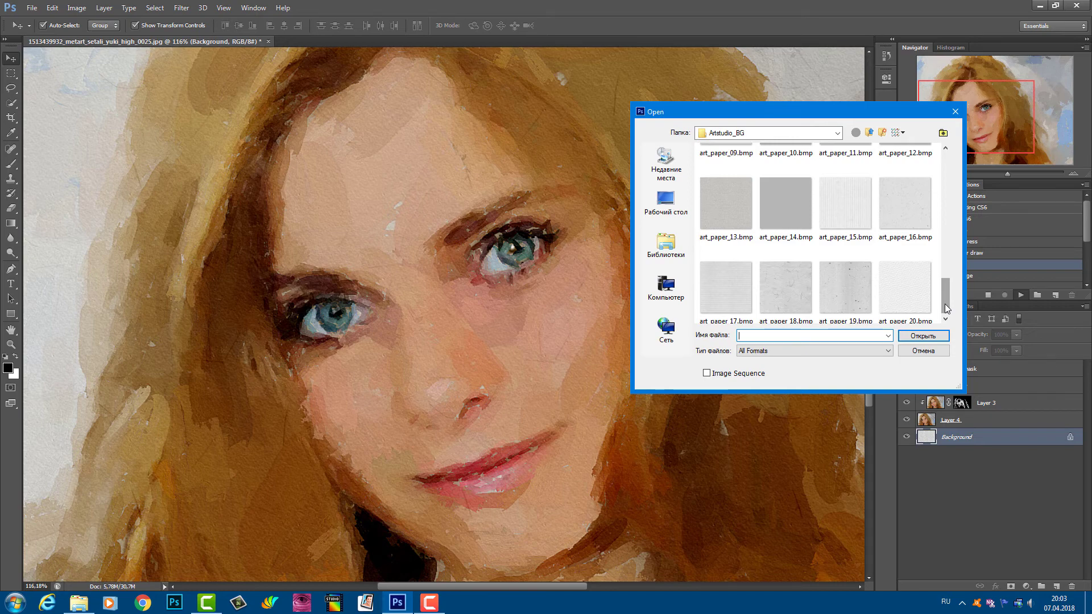
pyautogui.doubleClick(746, 297)
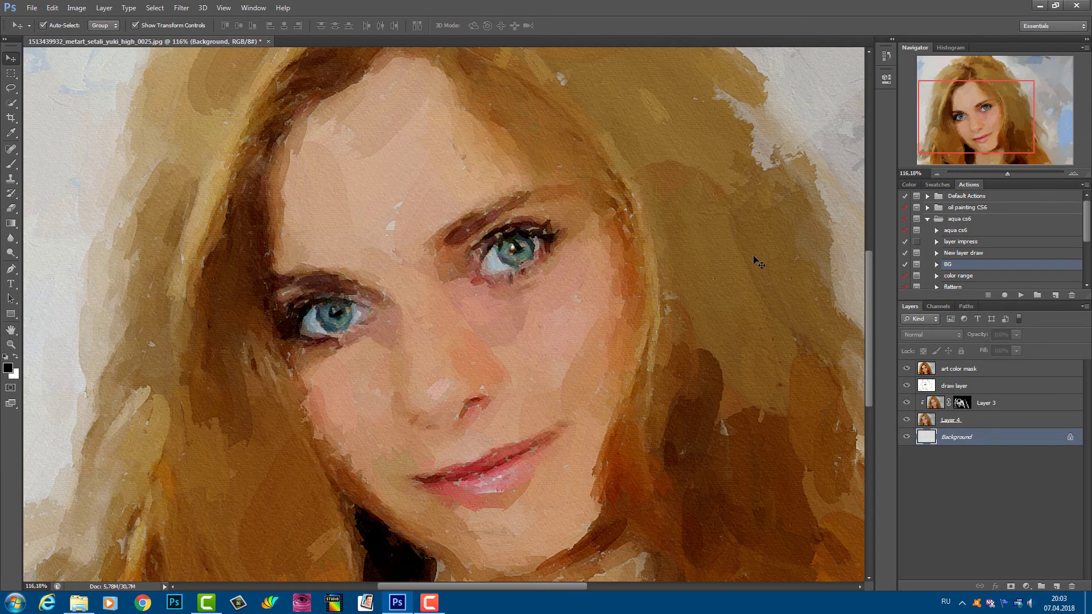
# Reduce the fill of Layer 4 to 74% so the new paper texture shows through more.
pyautogui.moveTo(1007, 173); pyautogui.dragTo(1006, 175)
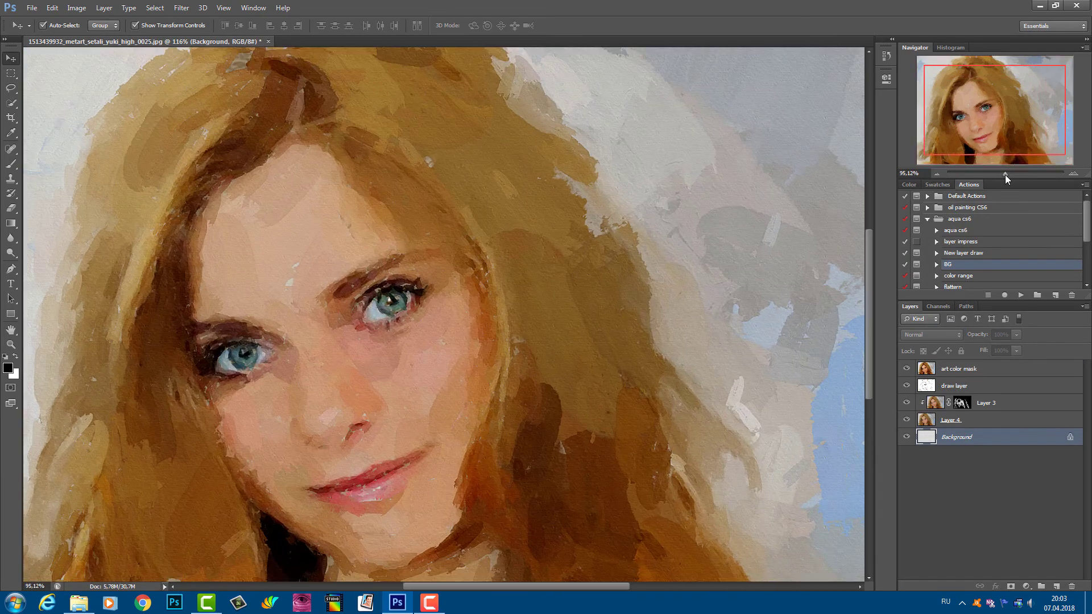
pyautogui.click(970, 425)
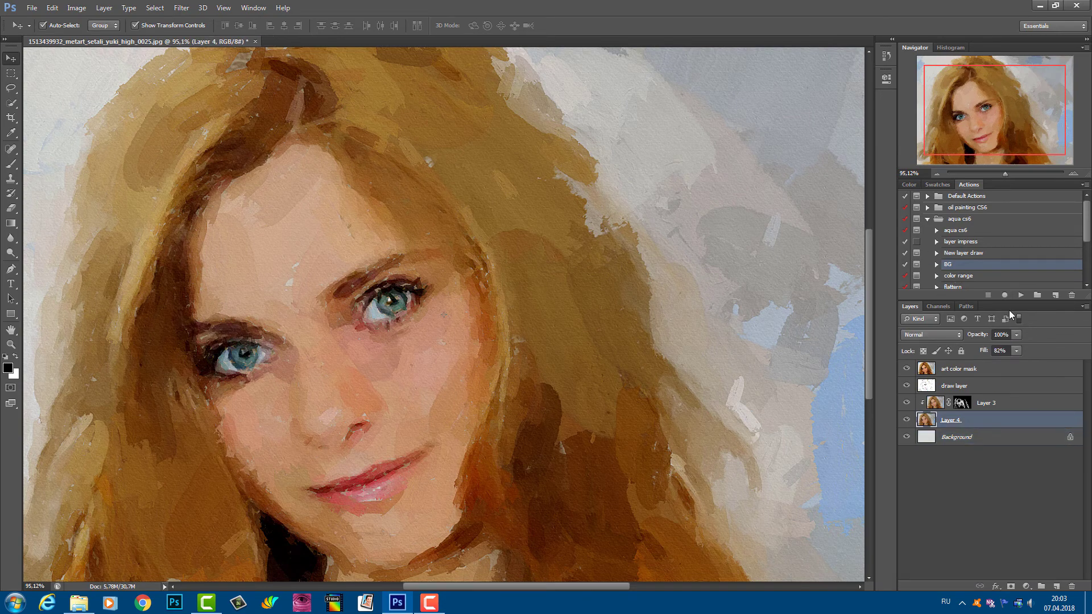
pyautogui.click(1017, 351)
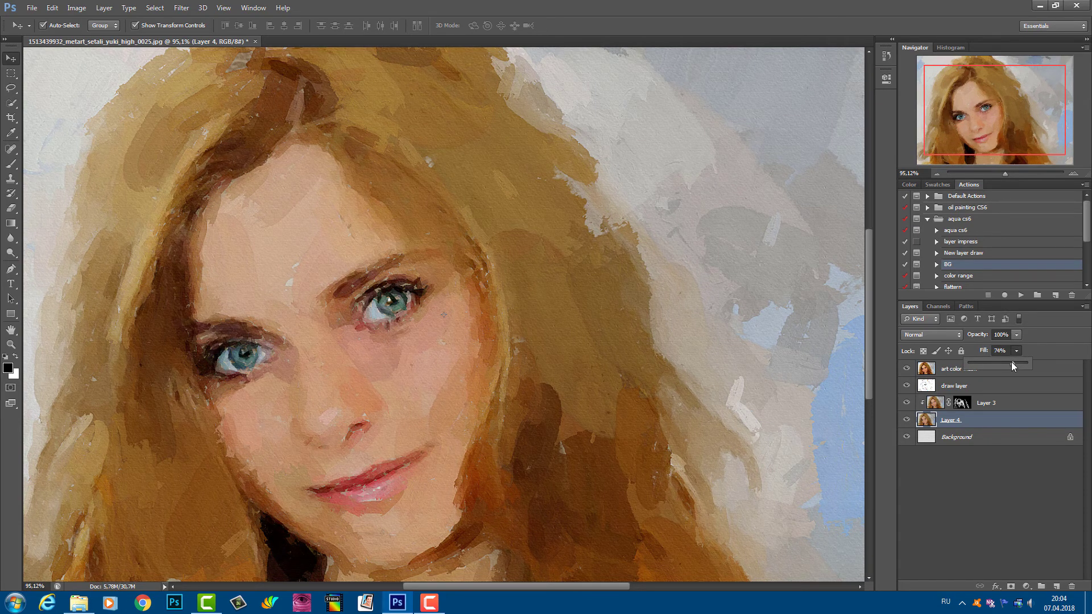
# Set the fill of the art color mask layer to 53% and the fill of Layer 4 to 57%.
pyautogui.click(978, 369)
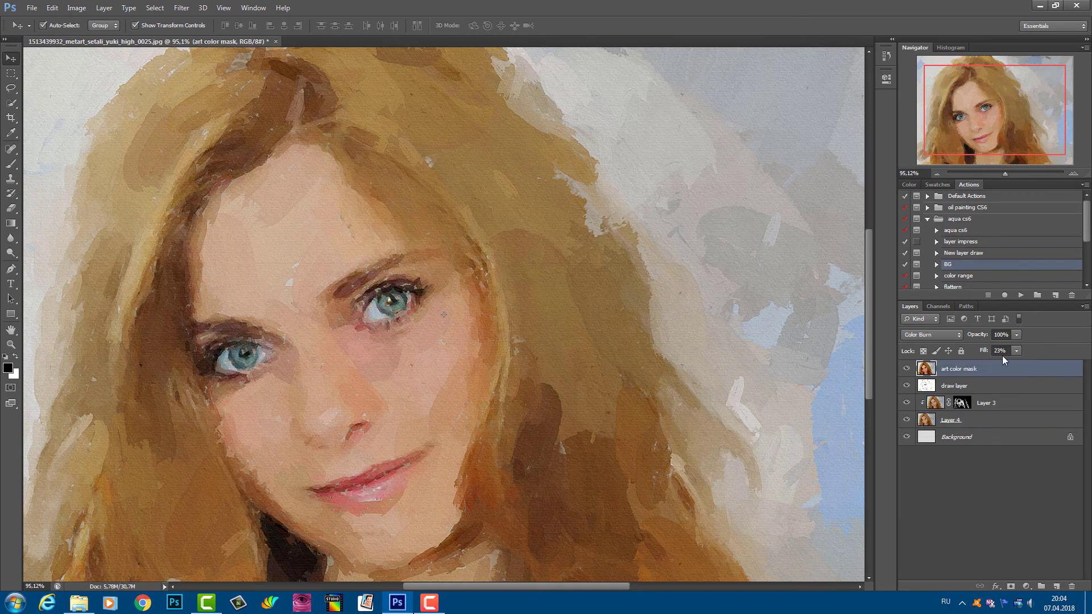
pyautogui.click(1016, 351)
pyautogui.moveTo(1014, 362); pyautogui.dragTo(1033, 361)
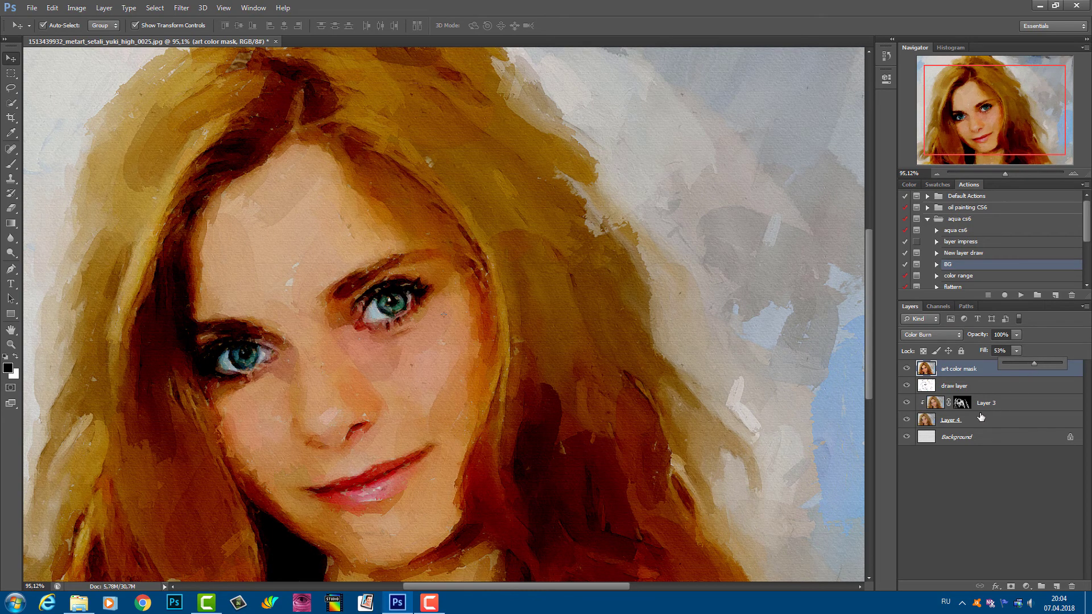
pyautogui.click(981, 419)
pyautogui.click(1017, 351)
pyautogui.moveTo(1019, 364); pyautogui.dragTo(1011, 364)
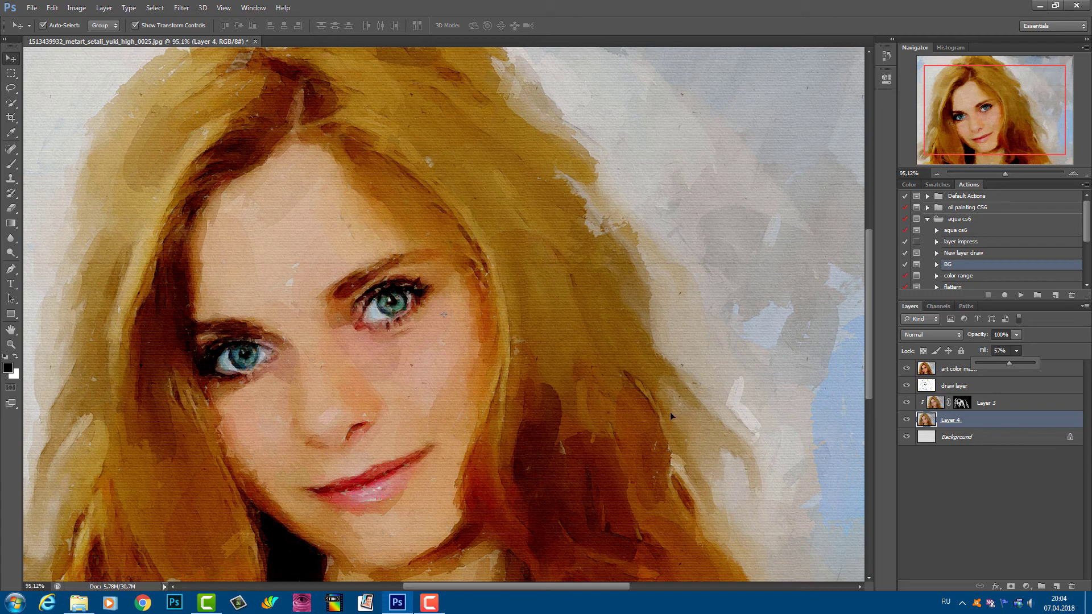
# Look over the textured portrait from top to bottom and collapse the expanded aqua cs6 action set.
pyautogui.moveTo(1004, 177); pyautogui.dragTo(1004, 173)
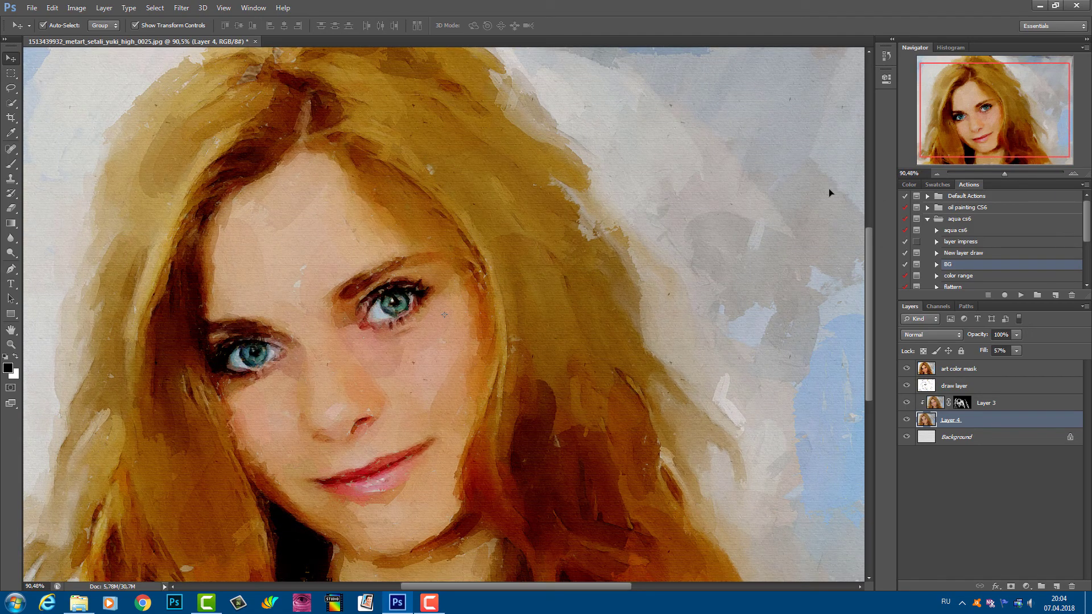
pyautogui.moveTo(1001, 118); pyautogui.dragTo(1001, 118)
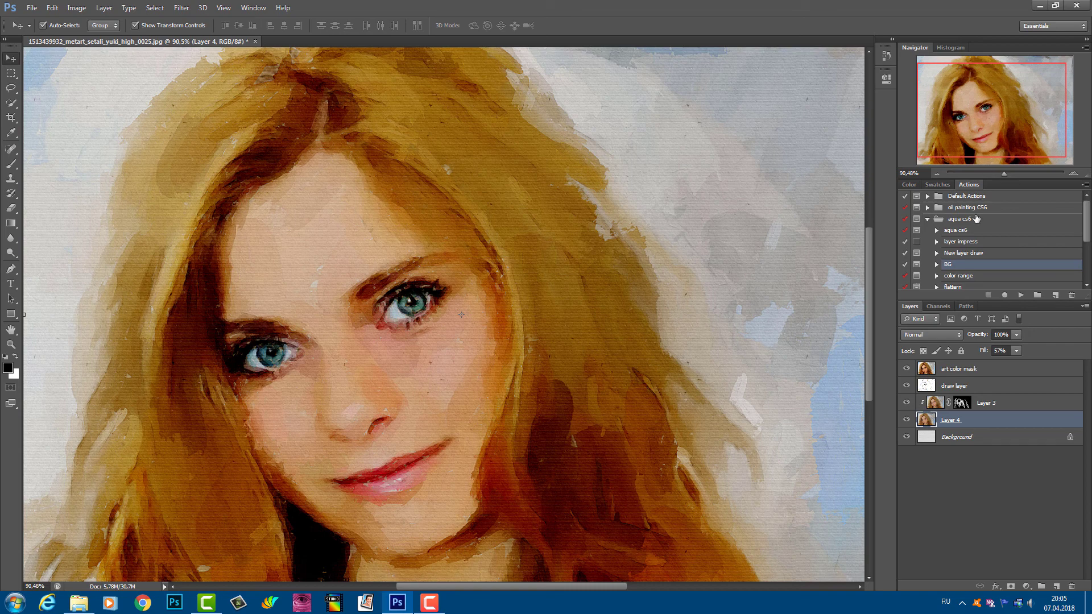
pyautogui.click(928, 218)
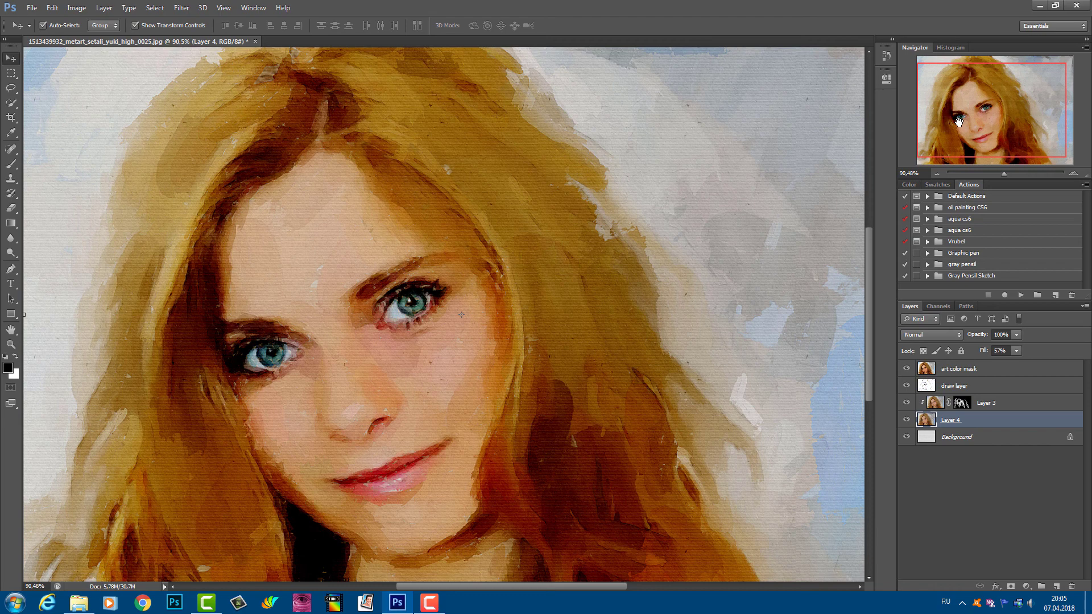
pyautogui.moveTo(958, 120); pyautogui.dragTo(958, 115)
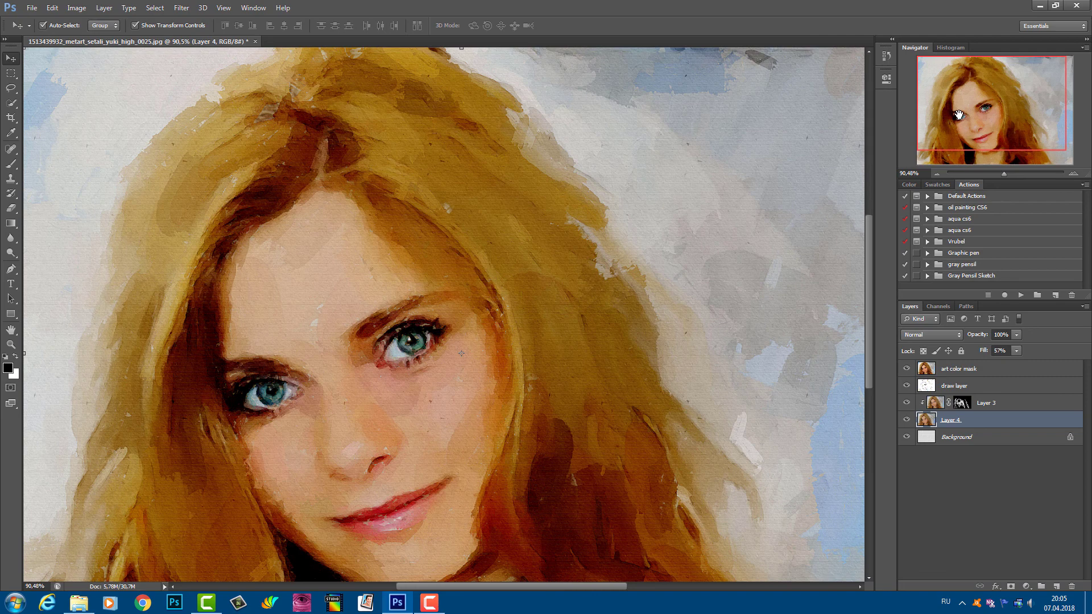
pyautogui.moveTo(959, 115); pyautogui.dragTo(954, 125)
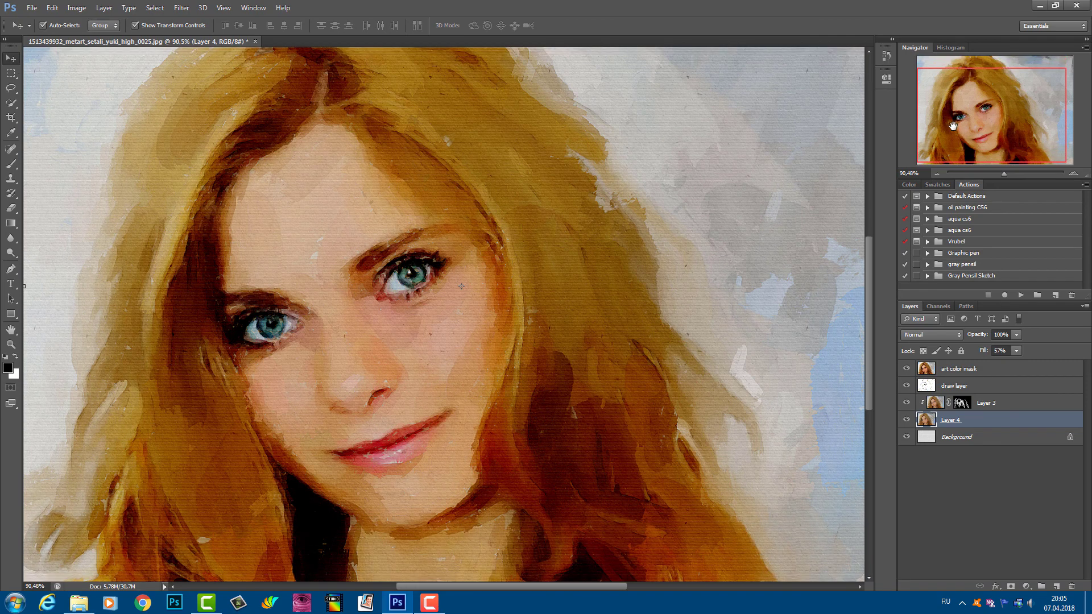